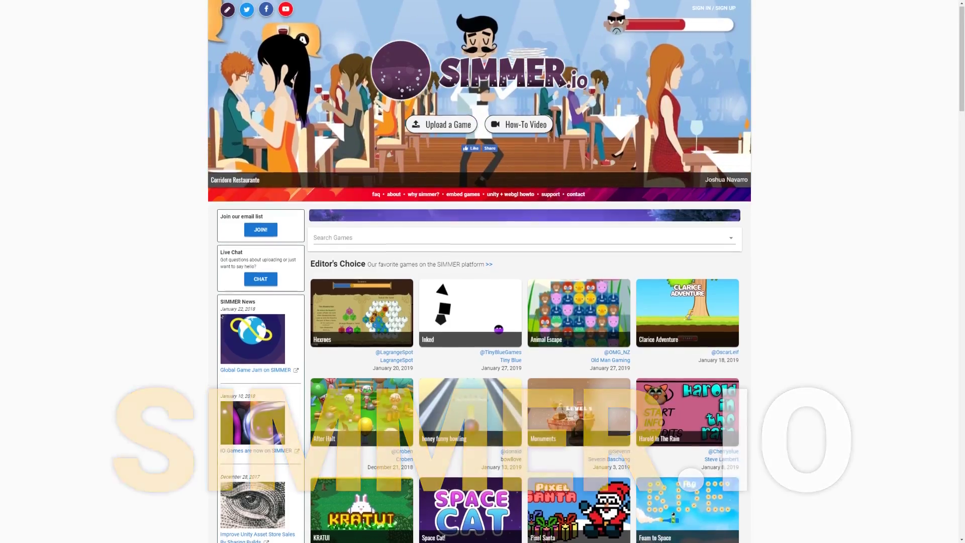
# Scroll the SIMMER.io front page past the Editor's Choice tiles to the Project Tiny Games row.
pyautogui.scroll(-2, 483, 272)
pyautogui.scroll(-3, 483, 271)
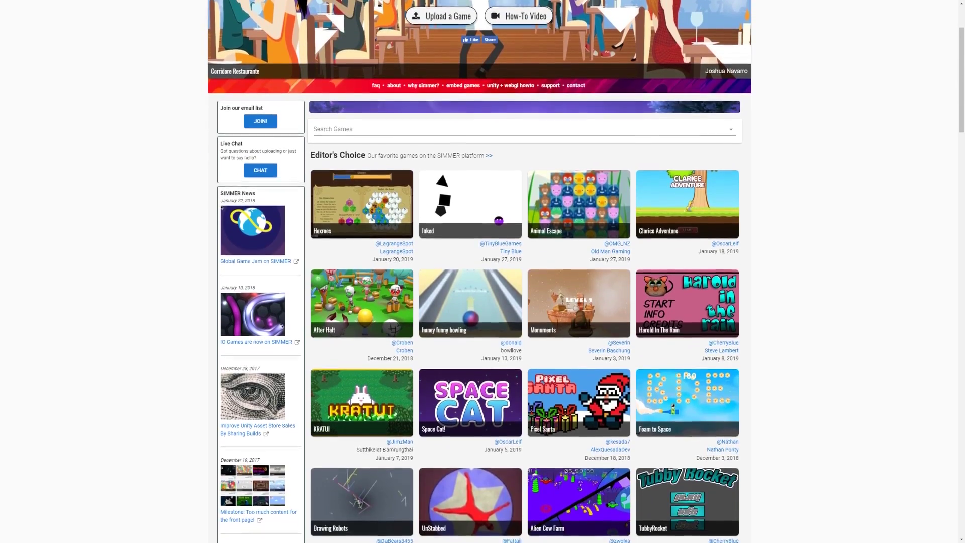
pyautogui.scroll(-3, 482, 271)
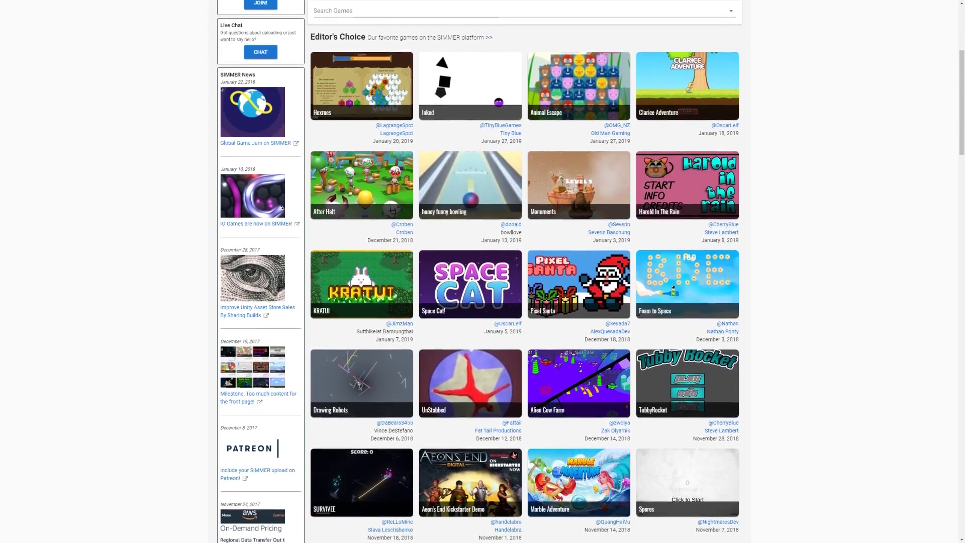
pyautogui.scroll(-3, 483, 271)
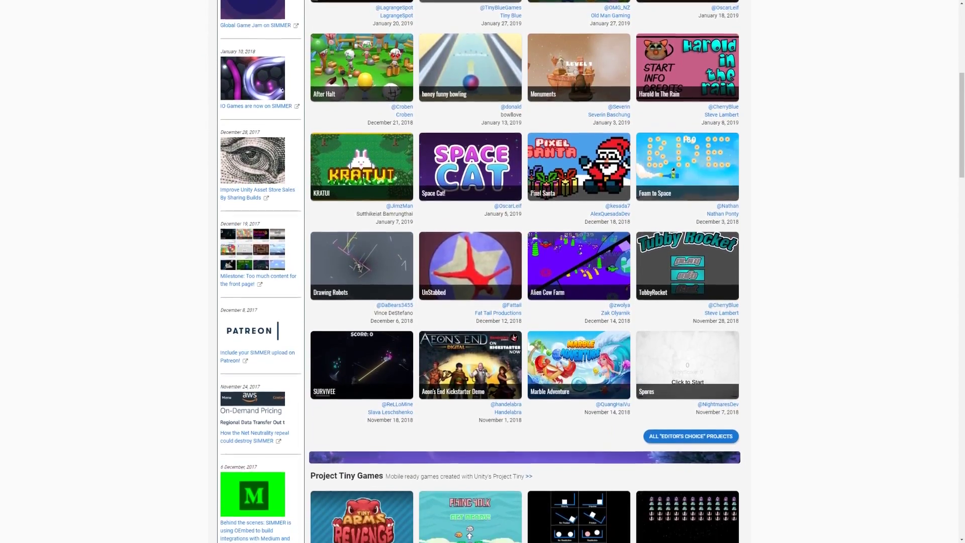
pyautogui.scroll(-3, 483, 272)
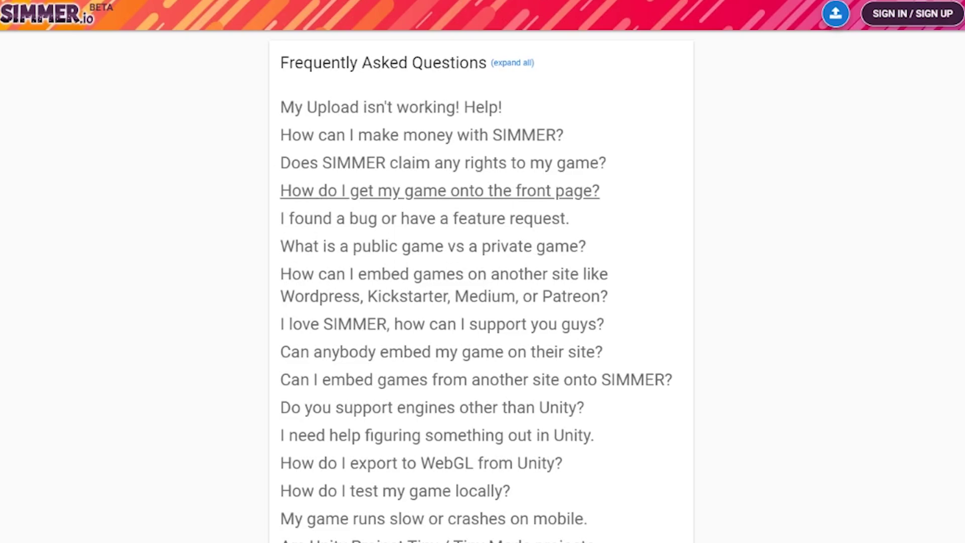
# Read the FAQ answer on reaching the front page and launch the embedded Color Switch Clone game.
pyautogui.click(440, 190)
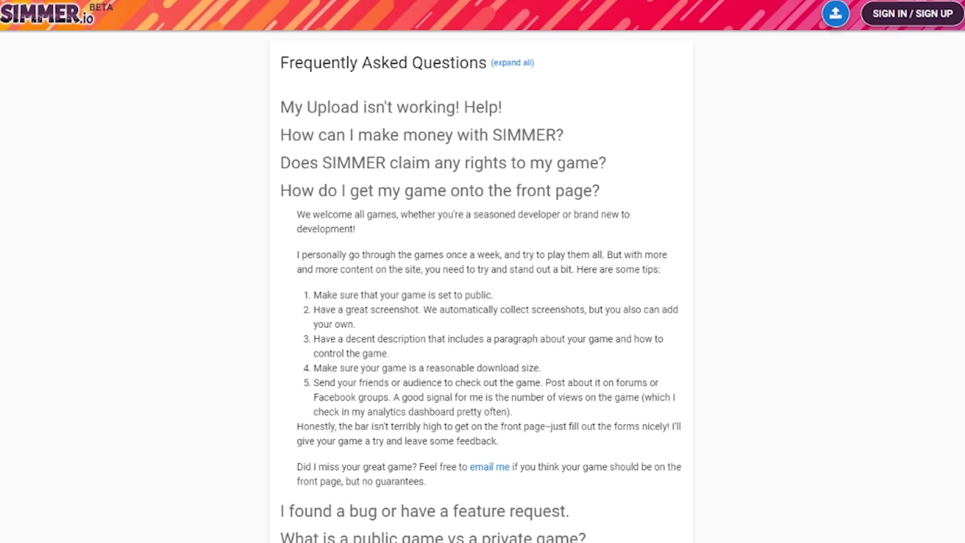
pyautogui.scroll(-5, 432, 283)
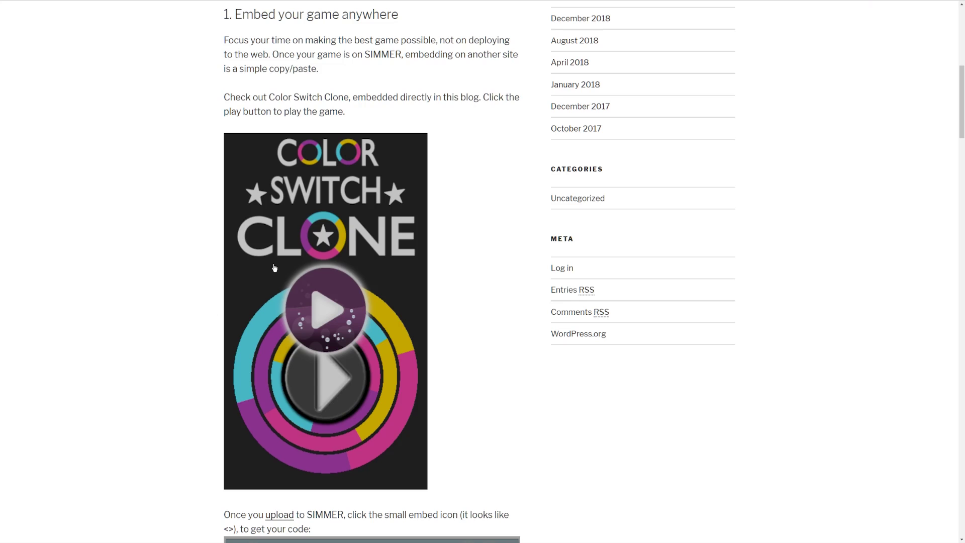
pyautogui.click(326, 299)
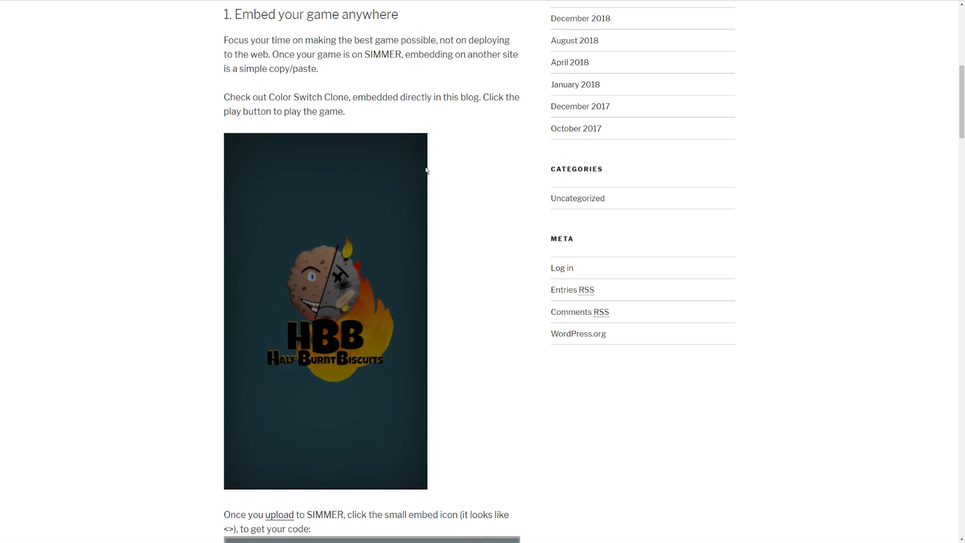
pyautogui.click(322, 377)
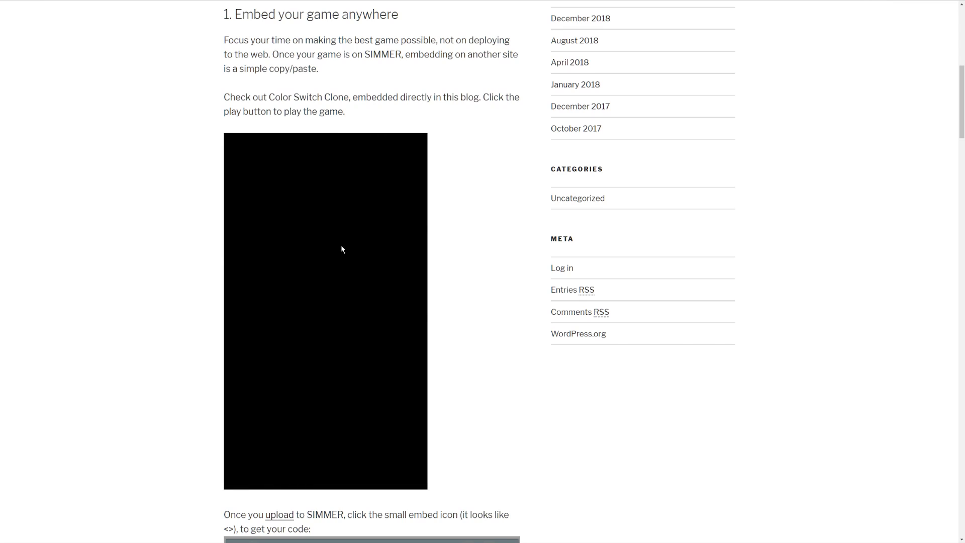
# Play Color Switch Clone, restarting once, jumping through the ring to score 1, then enter simmer.io/sykoo.
pyautogui.click(310, 306)
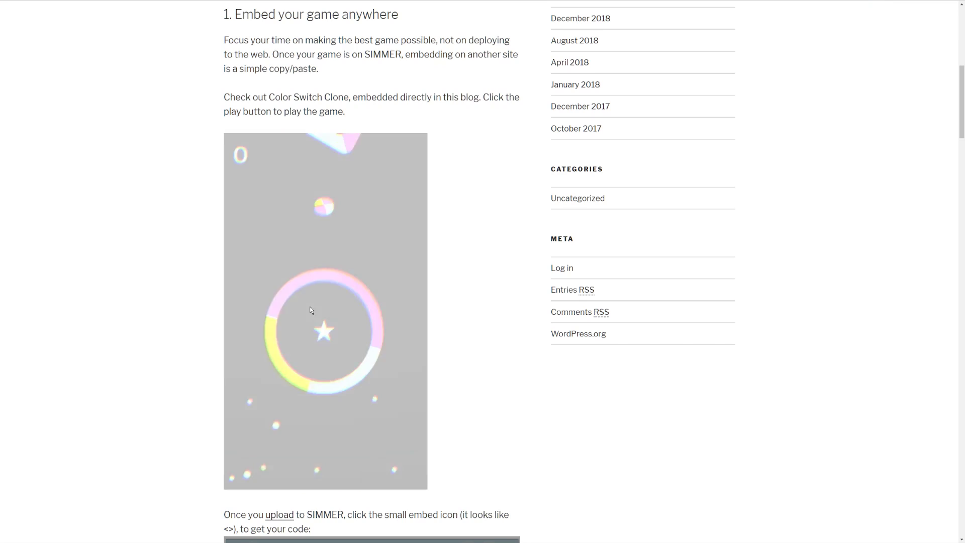
pyautogui.click(314, 367)
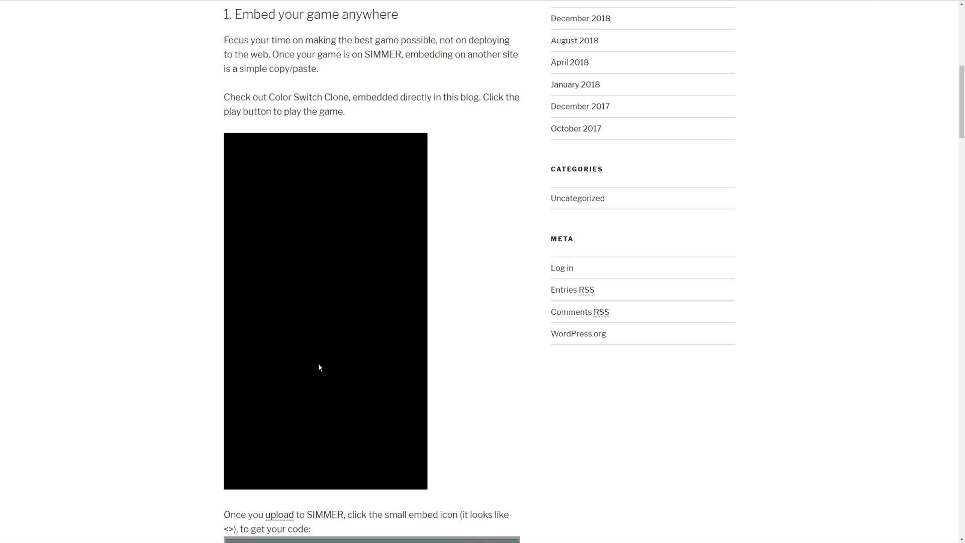
pyautogui.click(368, 393)
pyautogui.click(368, 393)
pyautogui.click(368, 393)
pyautogui.click(368, 394)
pyautogui.click(368, 391)
pyautogui.click(368, 390)
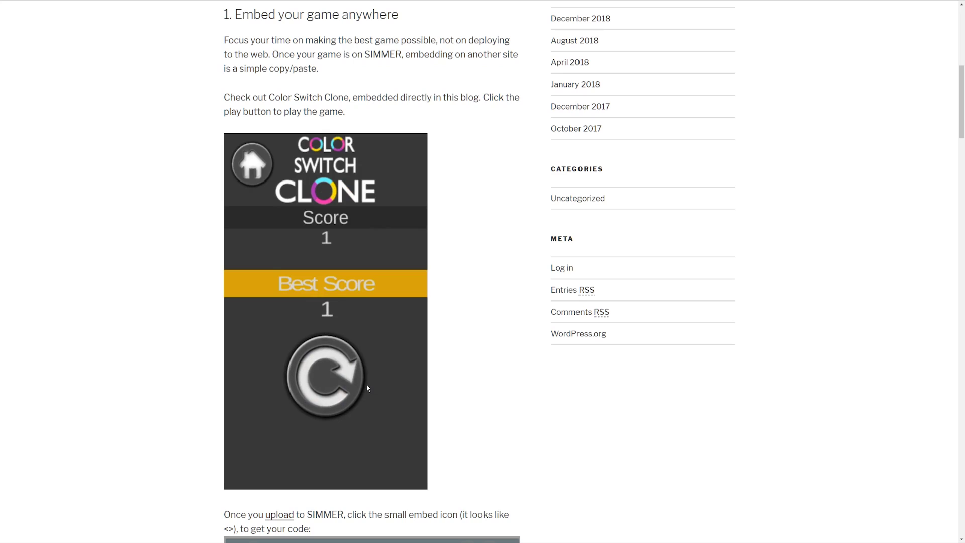
pyautogui.write('simmer.io/sykoo')
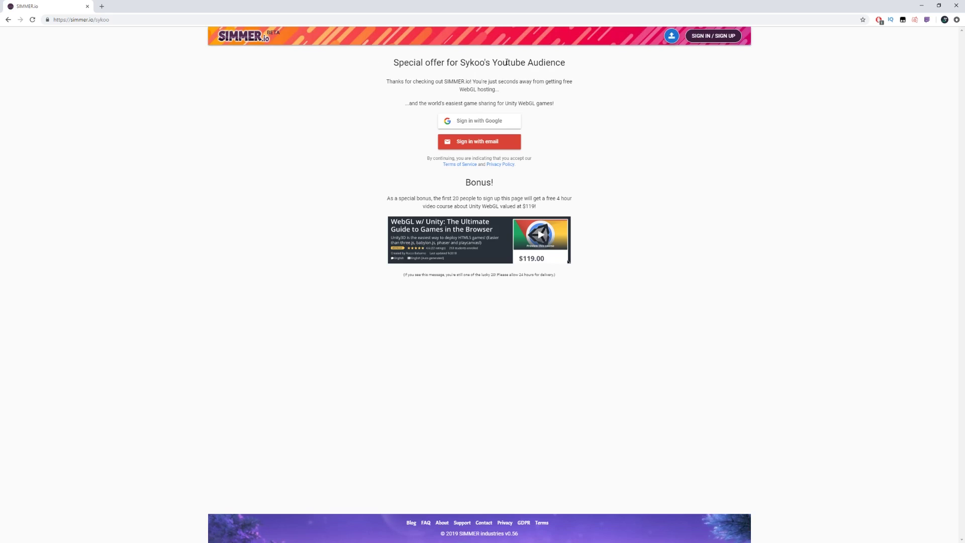
# Highlight the special-offer heading, then the Bonus paragraph about the free Unity WebGL video course.
pyautogui.tripleClick(495, 63)
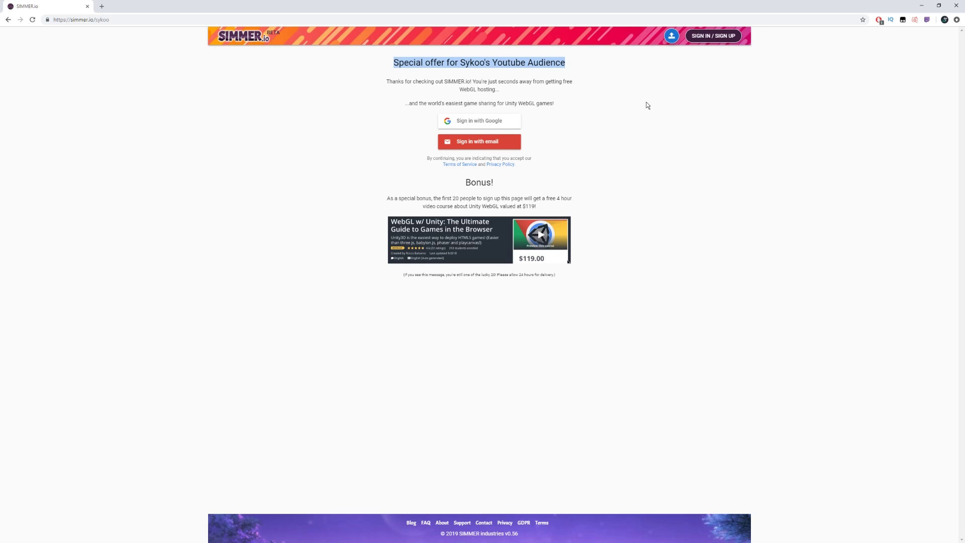
pyautogui.click(591, 122)
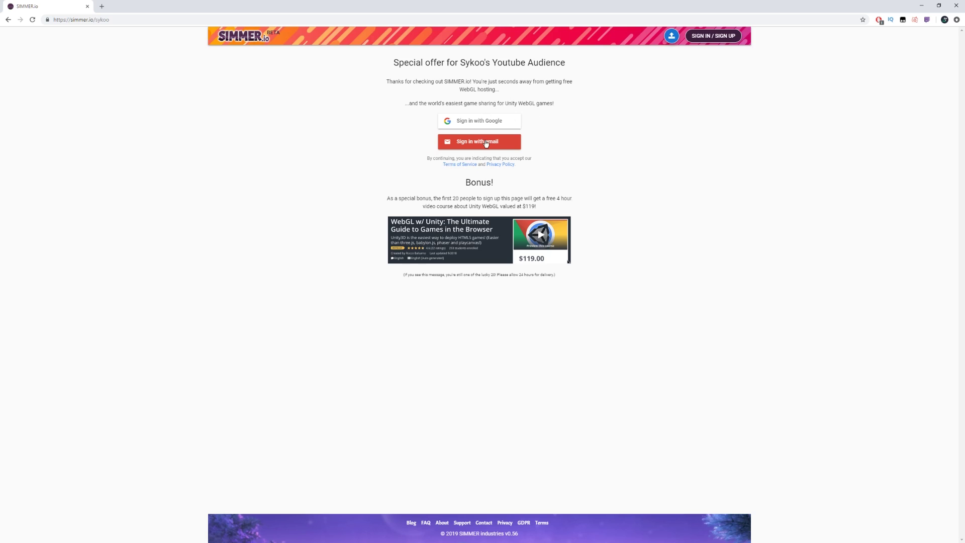
pyautogui.tripleClick(515, 206)
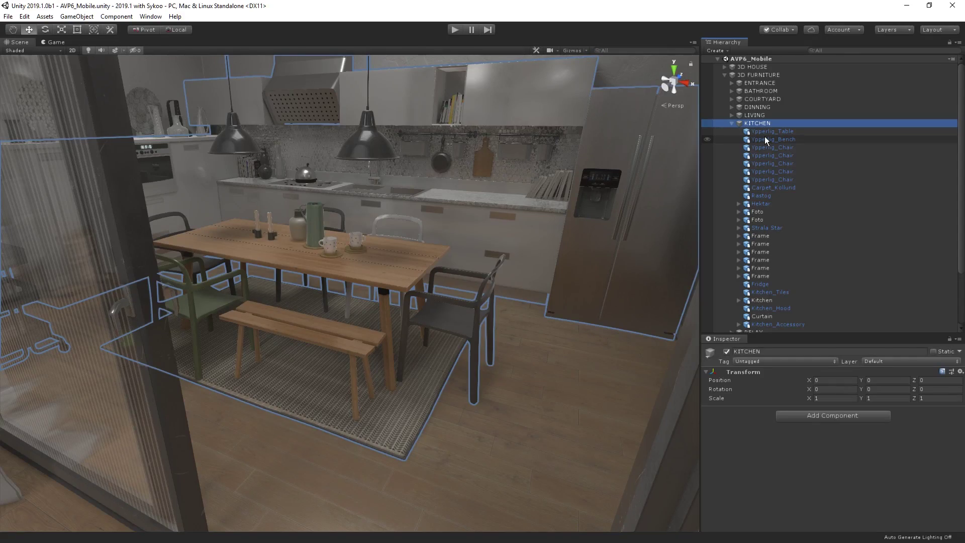
# Fly the Scene camera toward the dining table and select KITCHEN in the Hierarchy.
pyautogui.moveTo(390, 229); pyautogui.dragTo(356, 206, button='right')
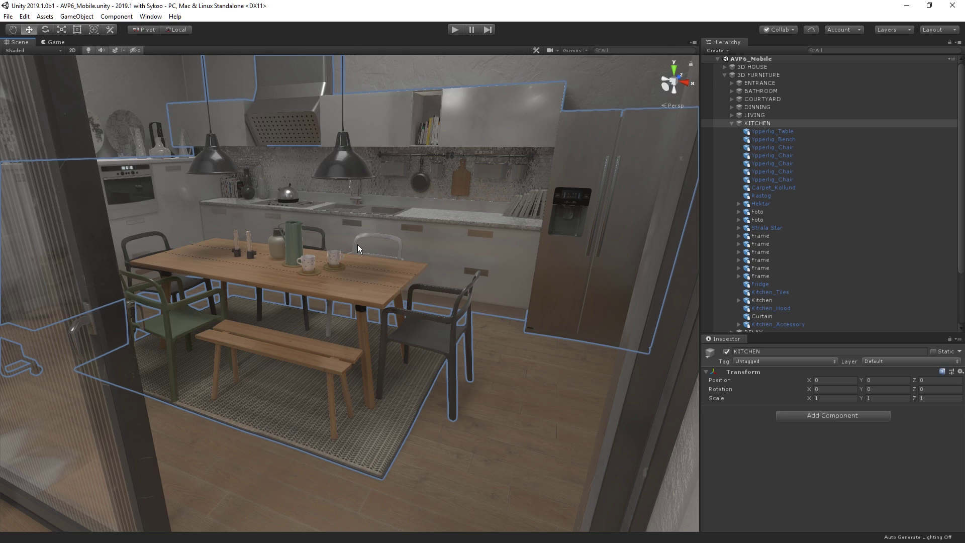
pyautogui.click(791, 125)
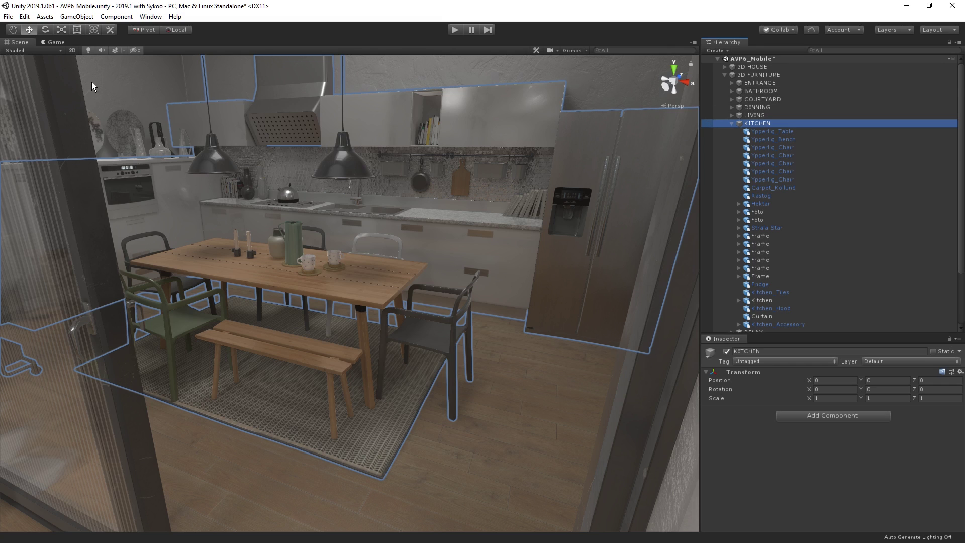
# Check the kitchen in the Game view, then return to the Scene view at a new dining-area angle.
pyautogui.click(56, 42)
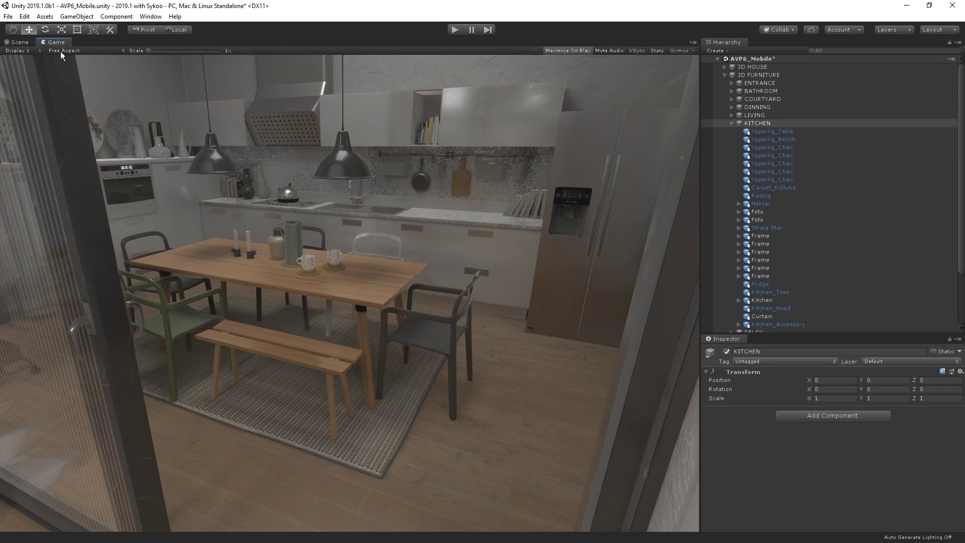
pyautogui.hotkey('ctrl', '1')
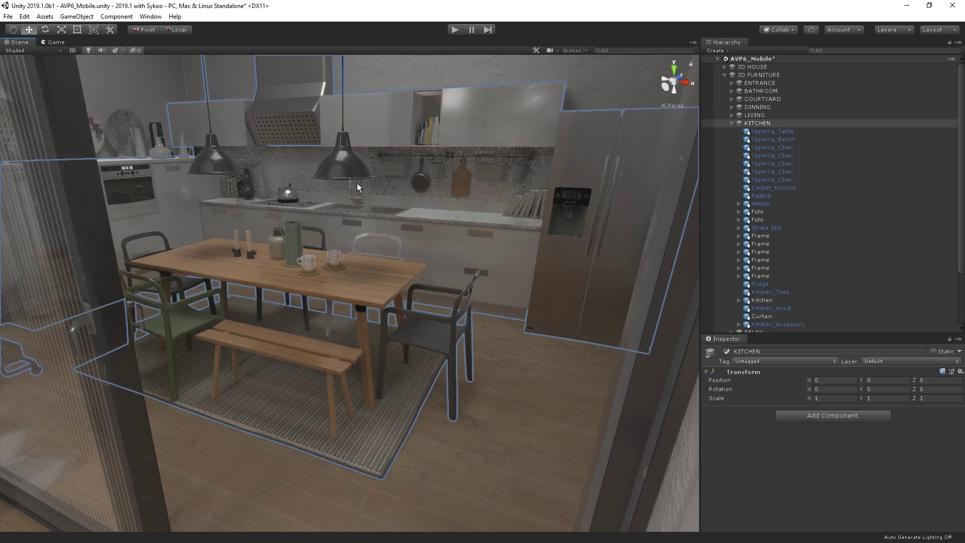
pyautogui.moveTo(224, 235); pyautogui.dragTo(269, 255, button='right')
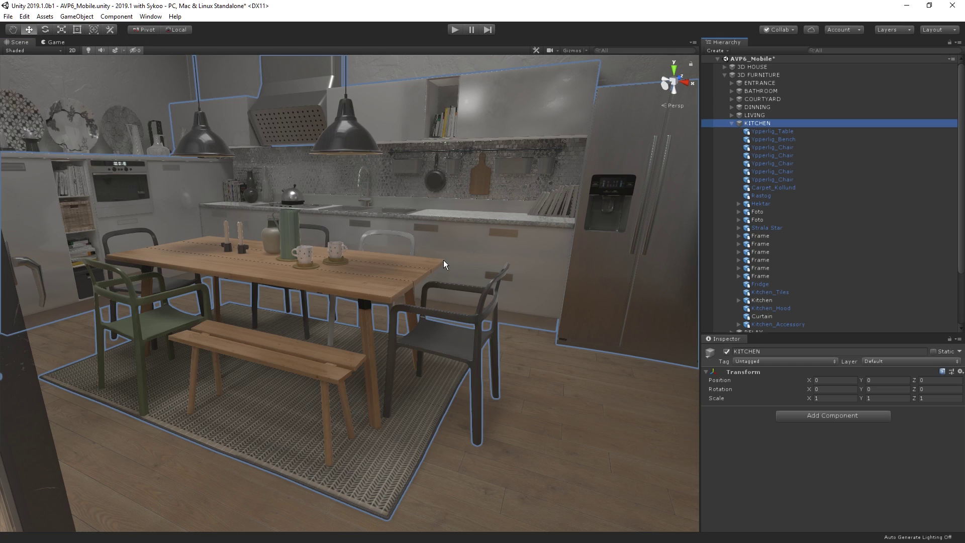
# Deactivate and reactivate Ypperlig_Table, then hide it in the Scene view only and confirm the Game view still shows it.
pyautogui.click(350, 300)
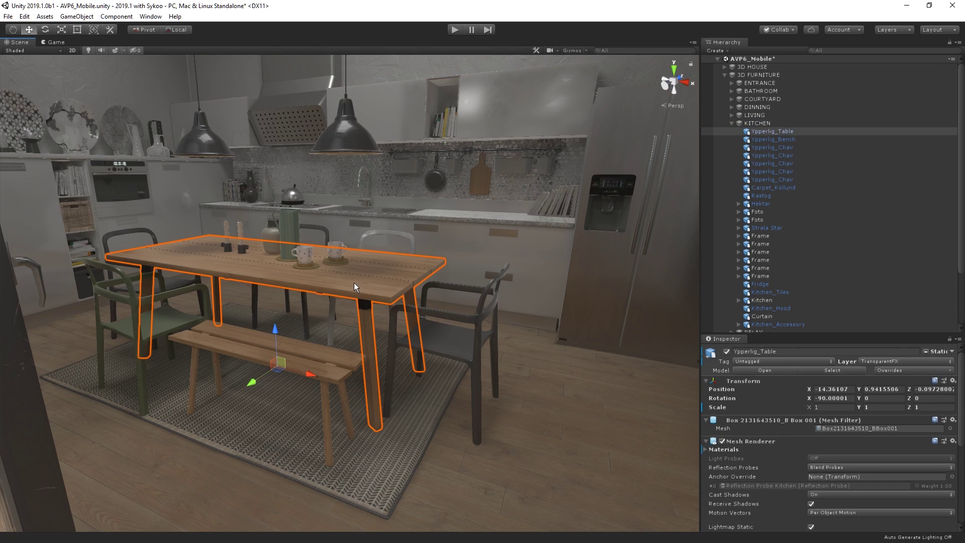
pyautogui.click(727, 351)
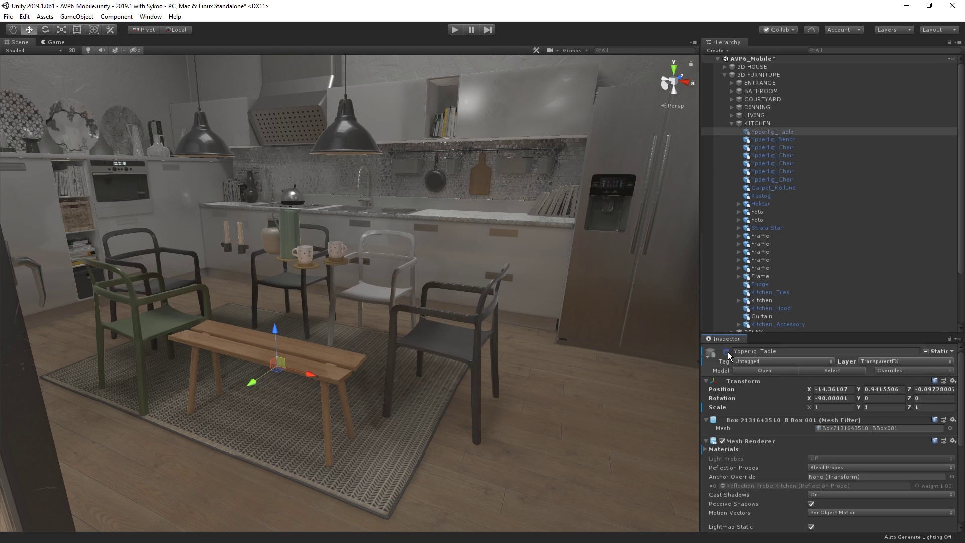
pyautogui.click(727, 352)
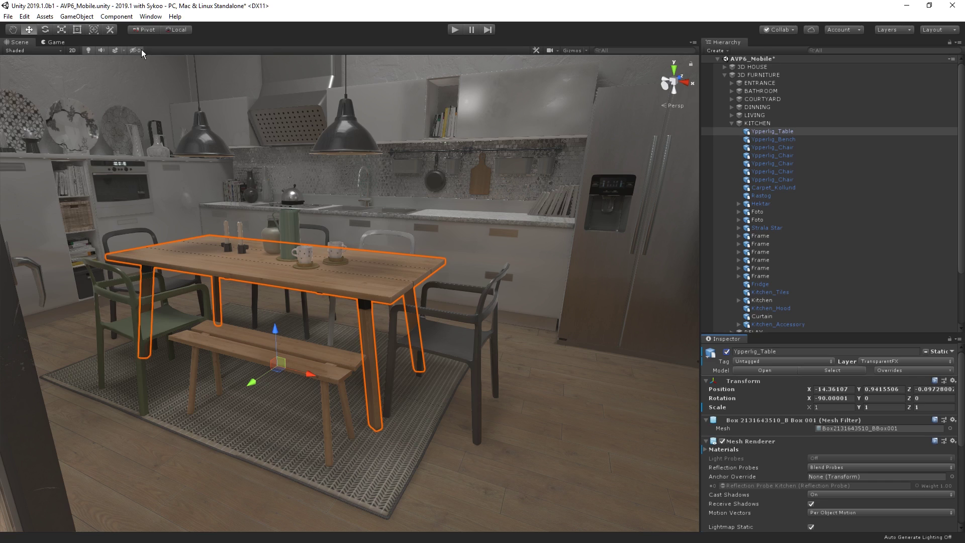
pyautogui.click(708, 131)
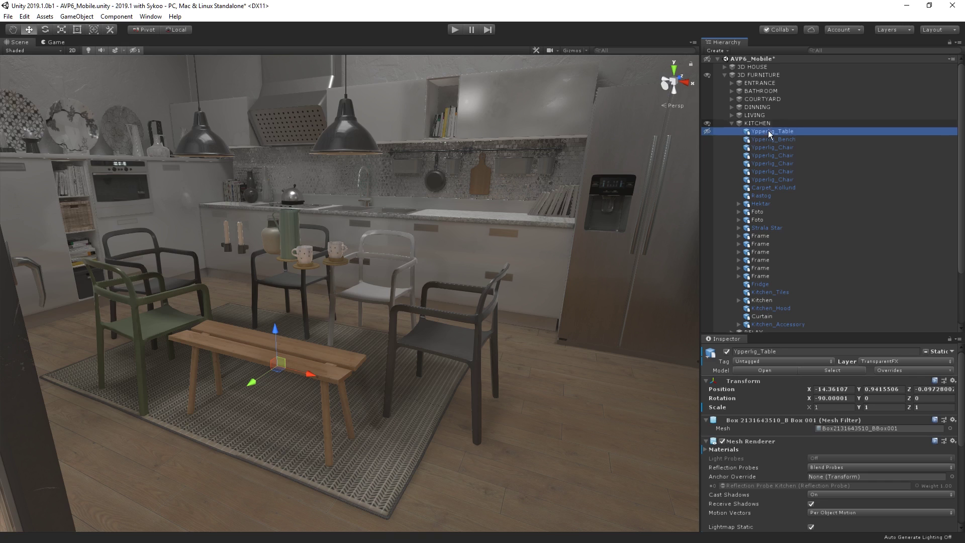
pyautogui.click(54, 42)
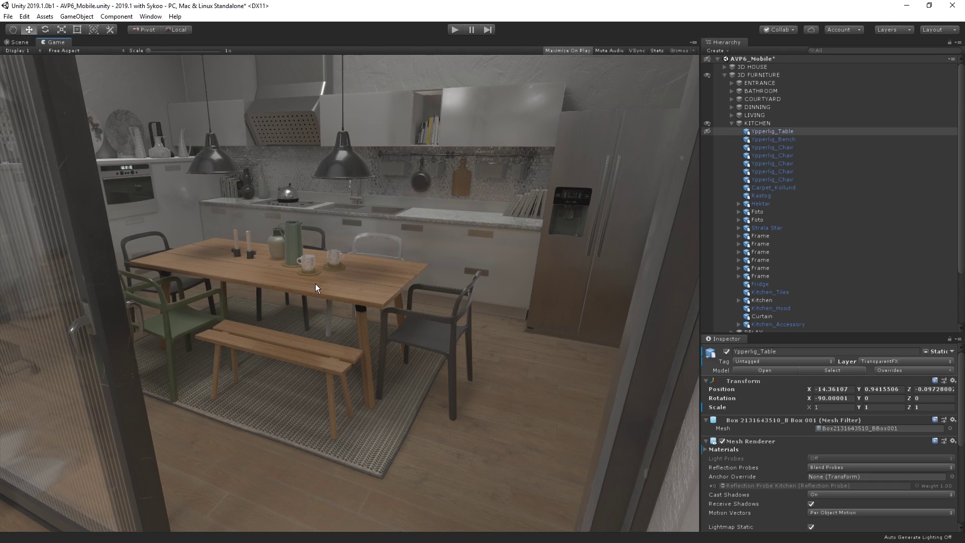
pyautogui.click(18, 44)
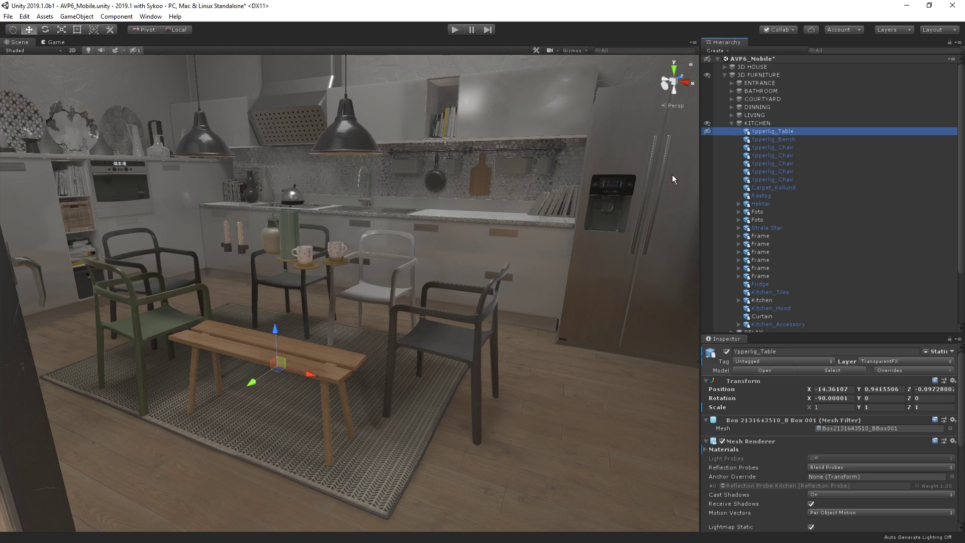
# Toggle Ypperlig_Table's scene visibility until it shows again, then select the KITCHEN group.
pyautogui.click(708, 131)
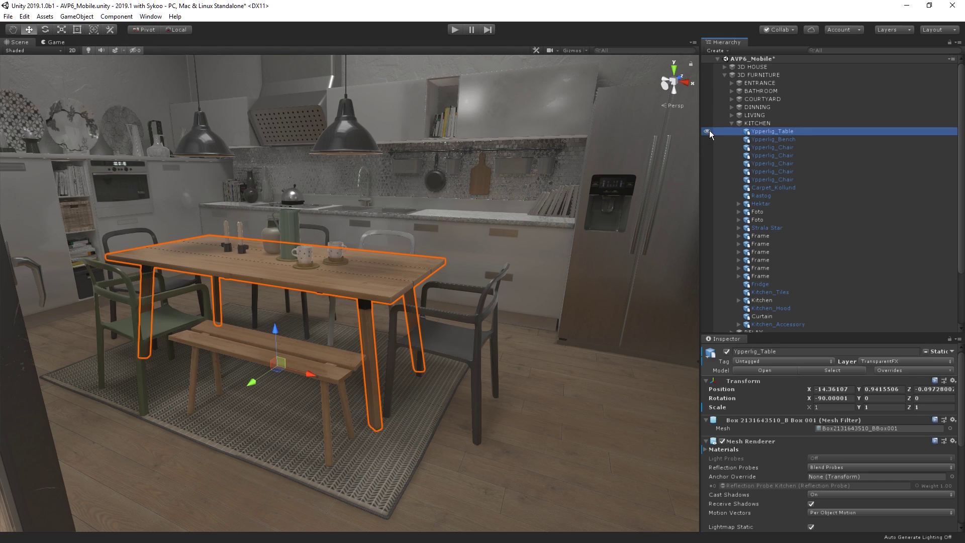
pyautogui.click(708, 131)
pyautogui.click(710, 130)
pyautogui.click(710, 131)
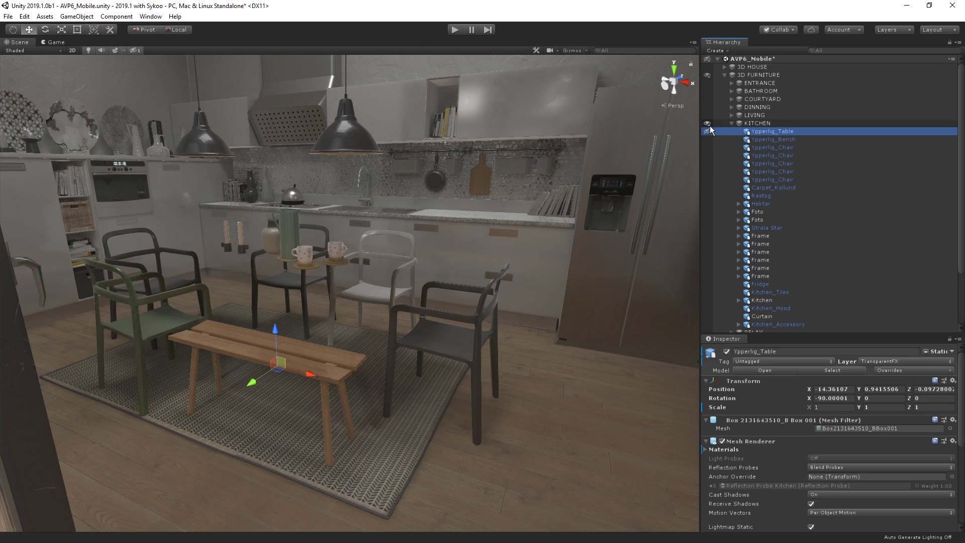
pyautogui.click(710, 126)
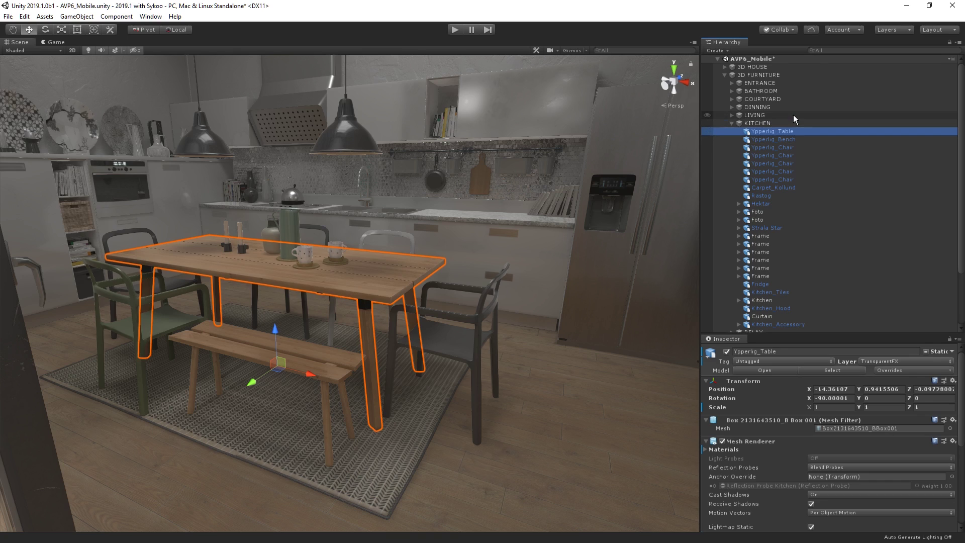
pyautogui.click(791, 122)
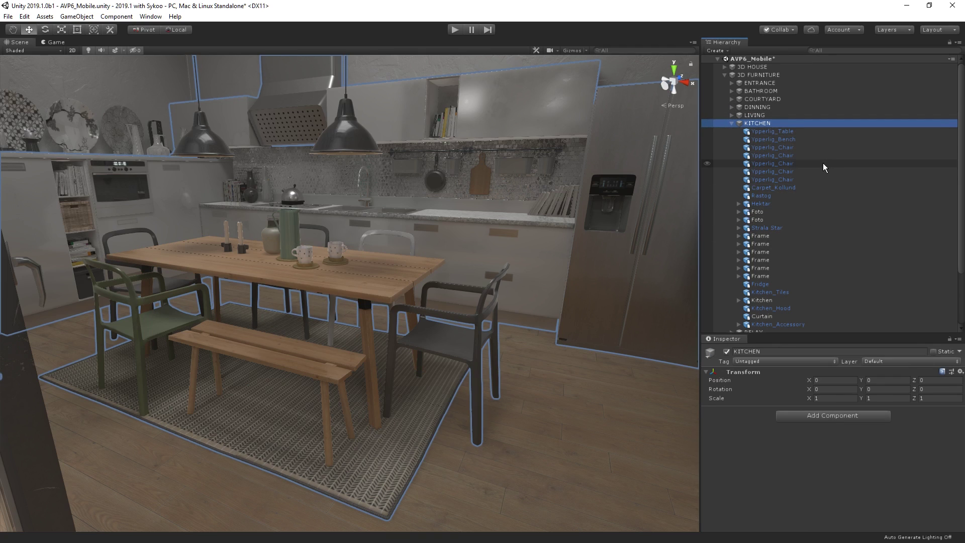
pyautogui.click(771, 140)
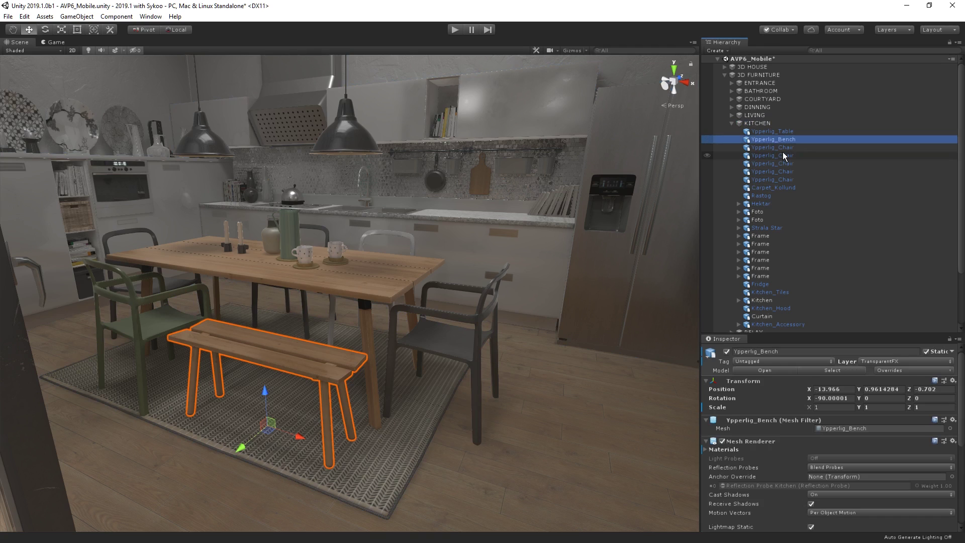
pyautogui.click(790, 148)
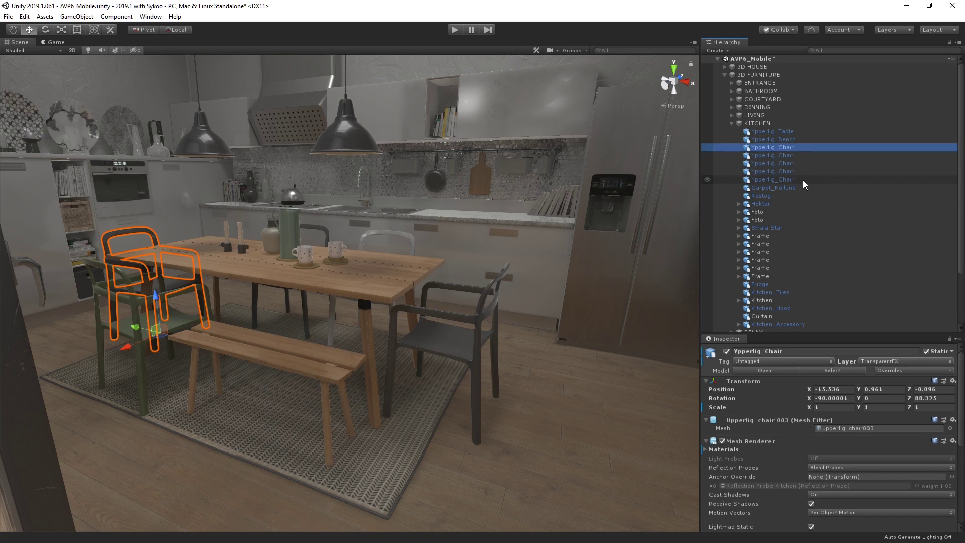
pyautogui.click(709, 123)
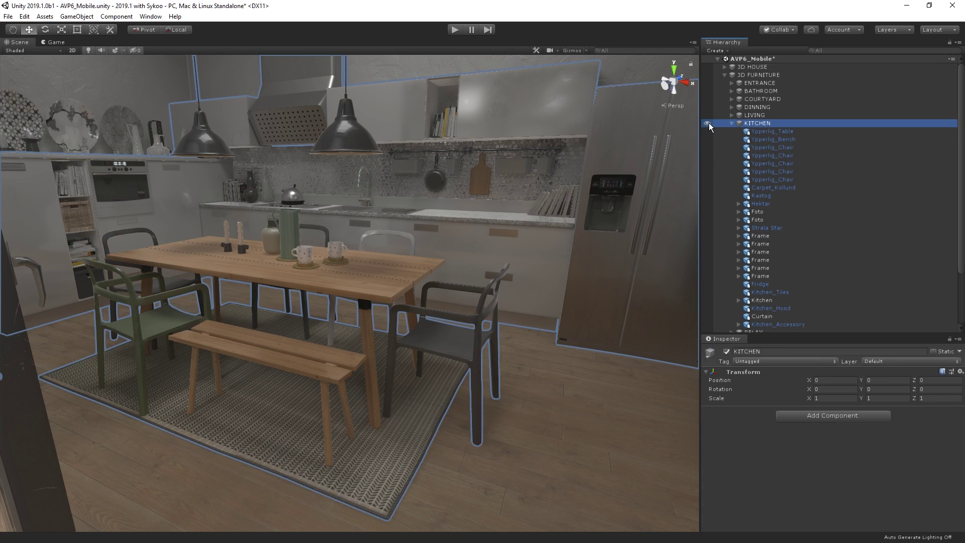
pyautogui.click(708, 123)
pyautogui.click(707, 123)
pyautogui.click(754, 132)
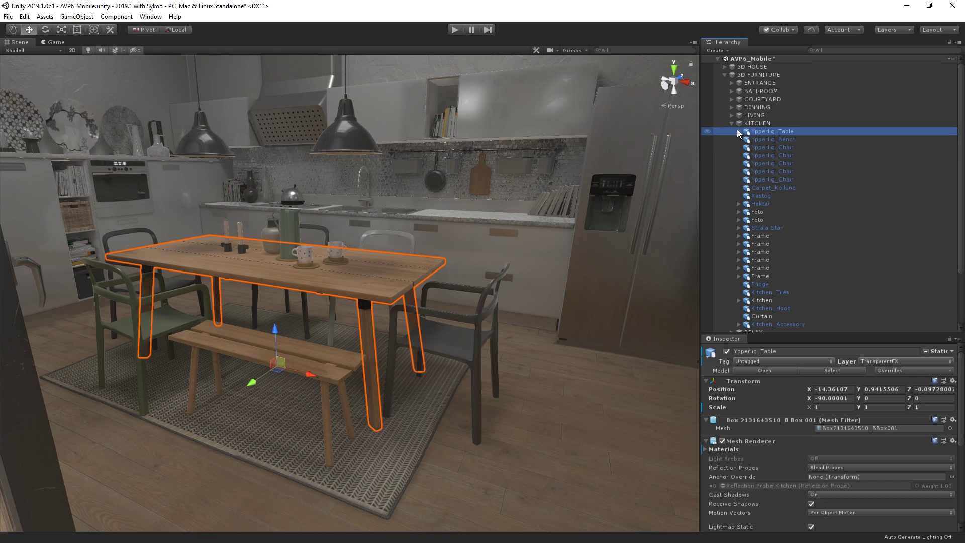
pyautogui.click(708, 124)
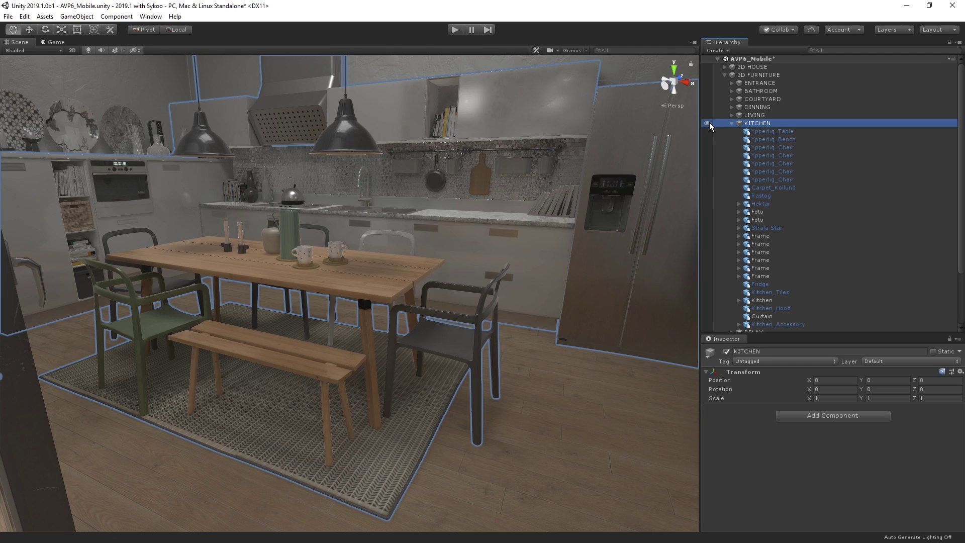
pyautogui.click(709, 123)
pyautogui.press('w')
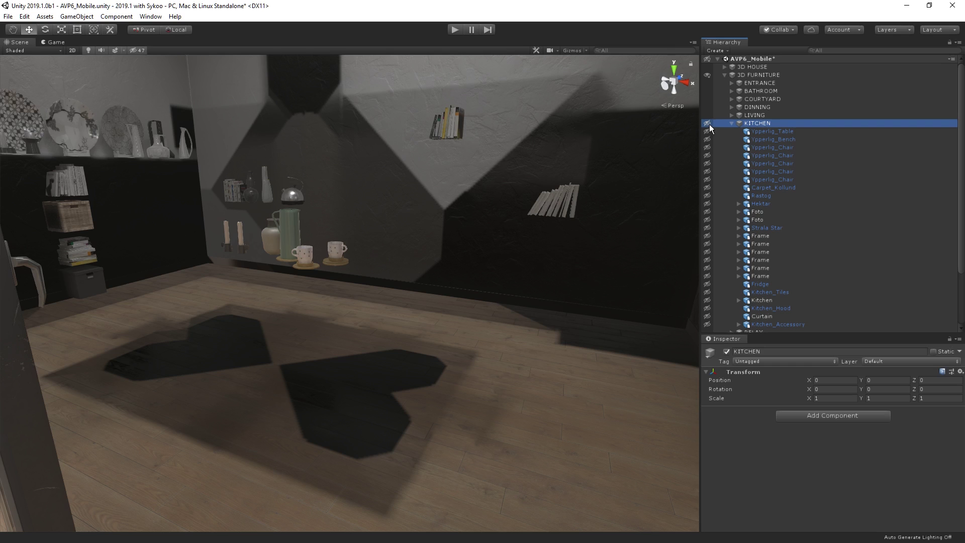
pyautogui.press('q')
pyautogui.click(709, 124)
pyautogui.press('w')
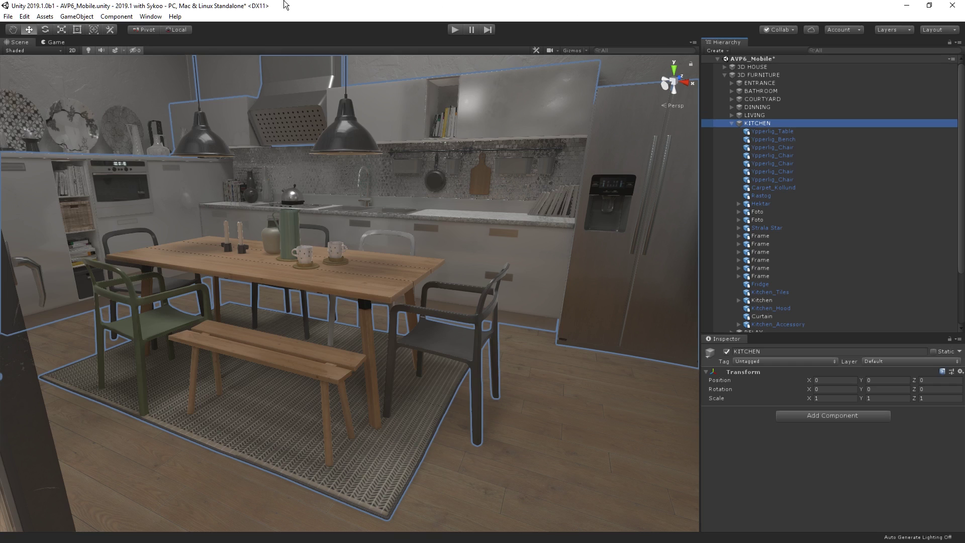
# Open Edit > Shortcuts and remove the Space key from Timeline:Play.
pyautogui.click(25, 17)
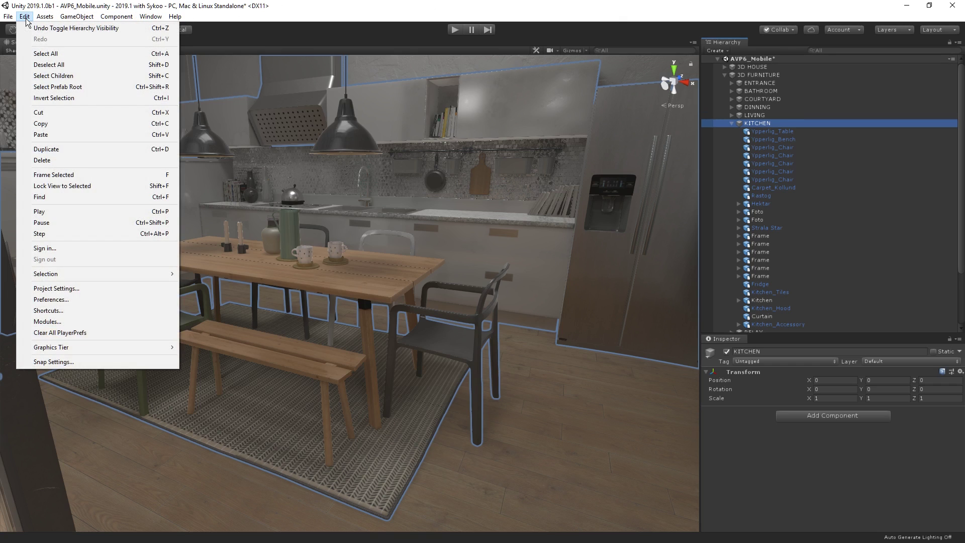
pyautogui.click(87, 312)
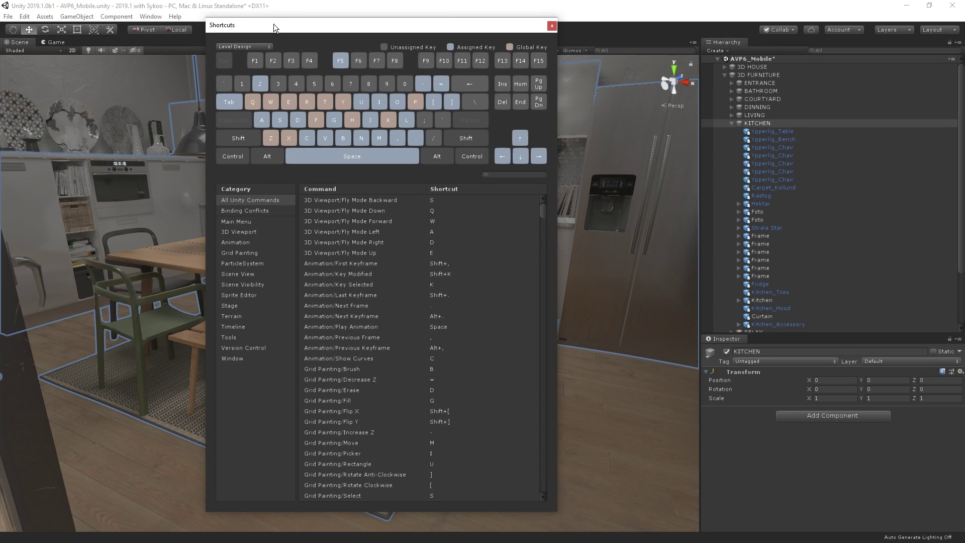
pyautogui.moveTo(274, 23); pyautogui.dragTo(263, 35)
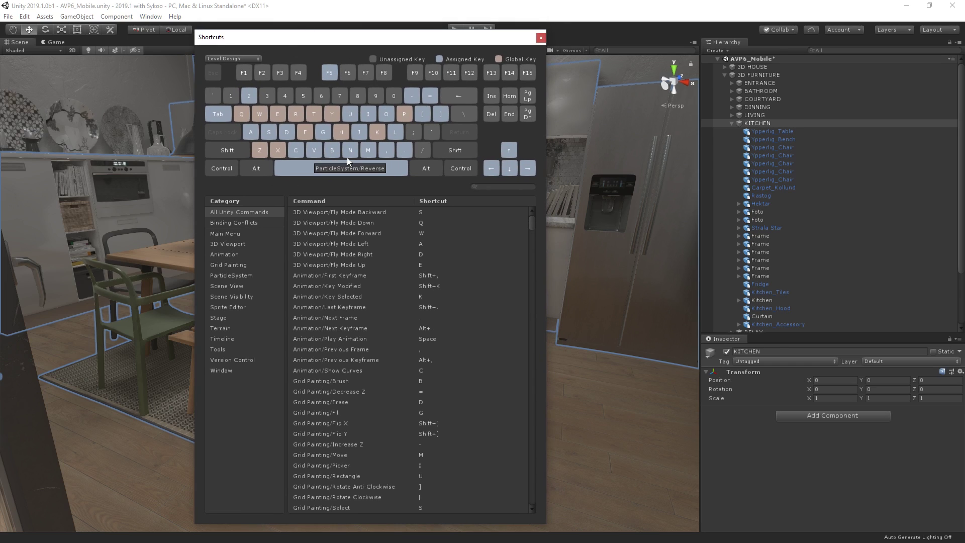
pyautogui.moveTo(328, 164)
pyautogui.rightClick(359, 168)
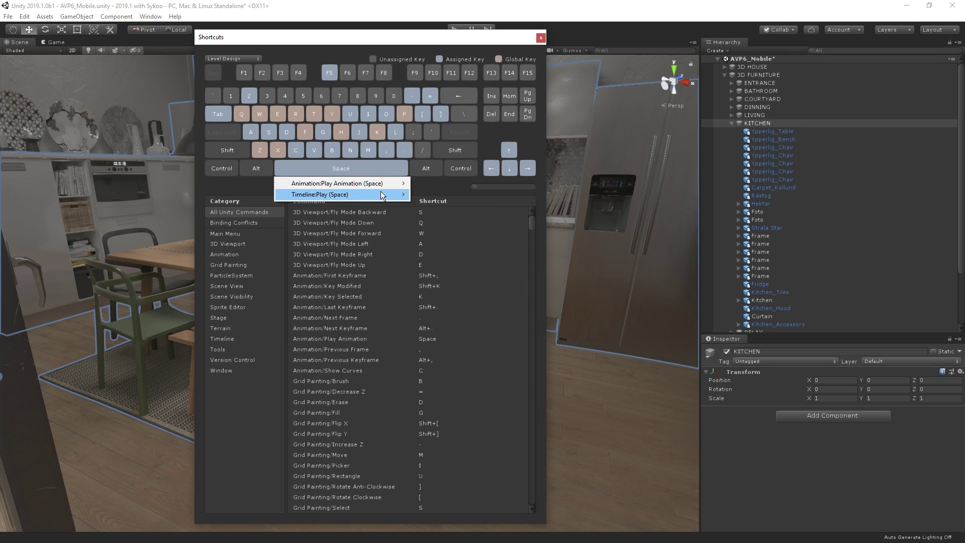
pyautogui.moveTo(364, 198)
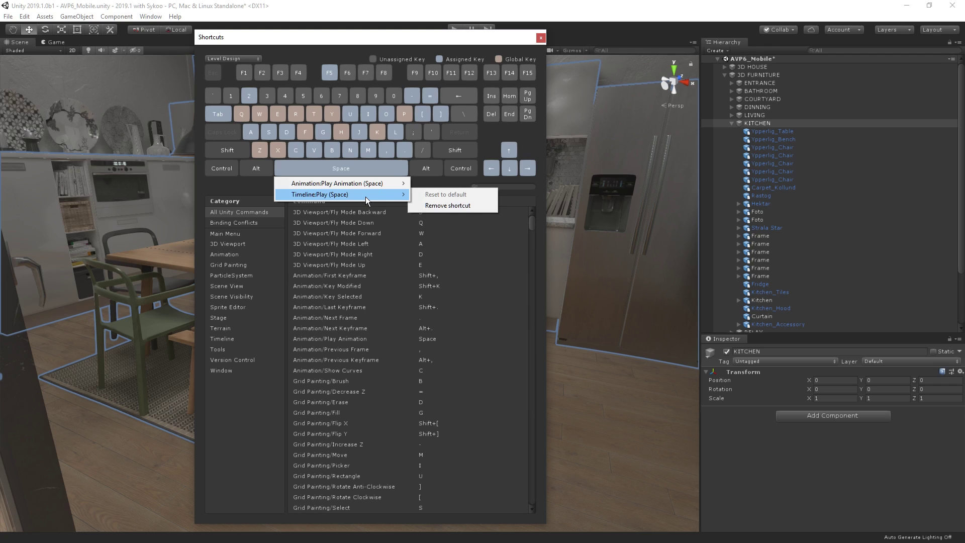
pyautogui.click(481, 206)
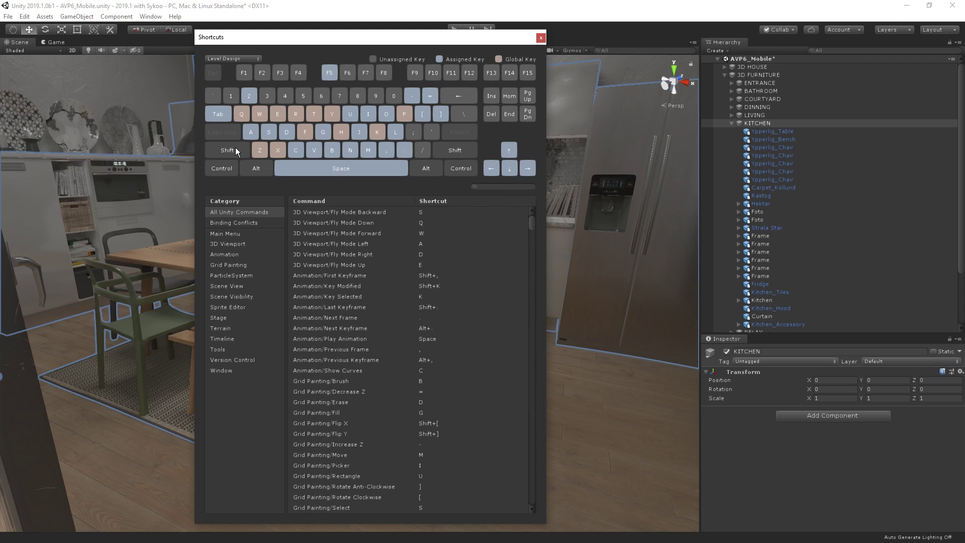
# Preview Shift, Control and Alt key combinations on the keyboard map, then return to unmodified bindings.
pyautogui.click(240, 150)
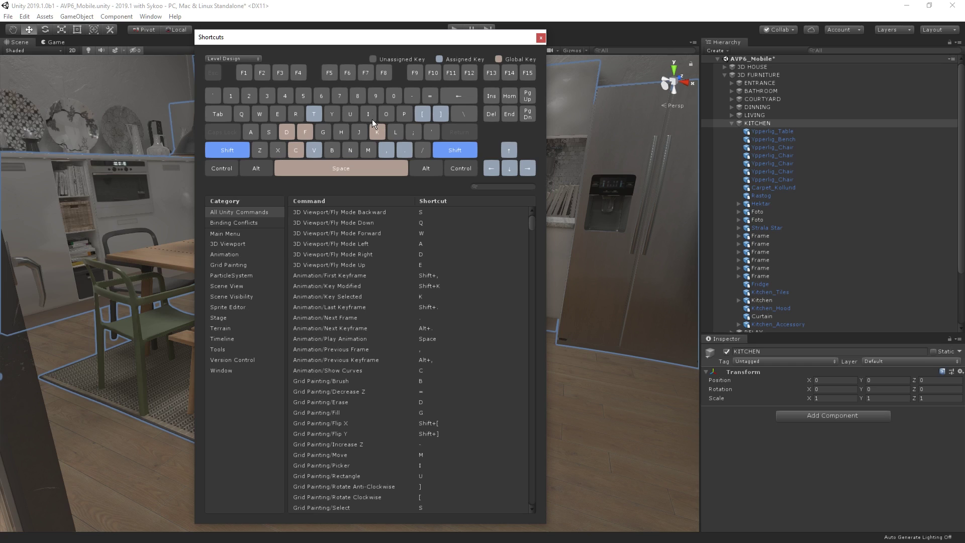
pyautogui.click(230, 168)
pyautogui.click(248, 169)
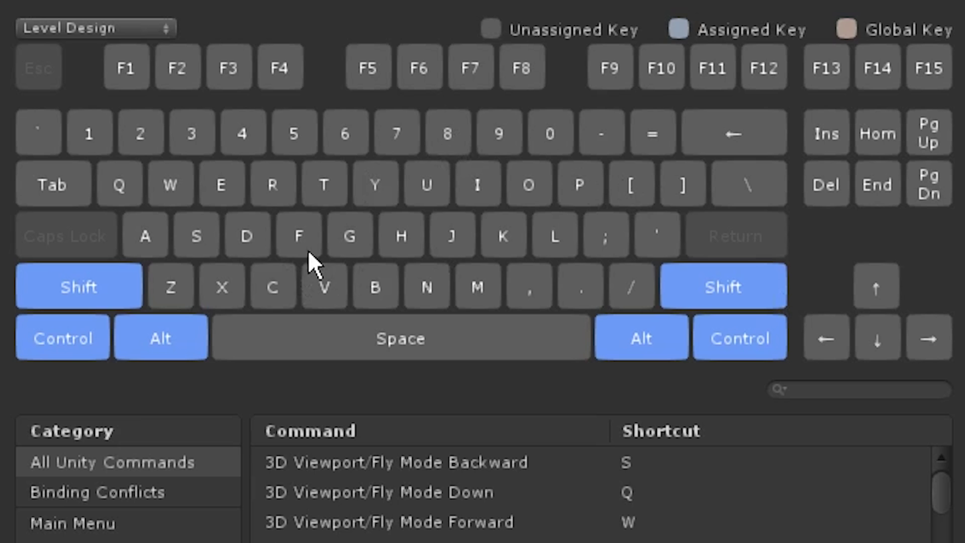
pyautogui.click(93, 345)
pyautogui.click(147, 344)
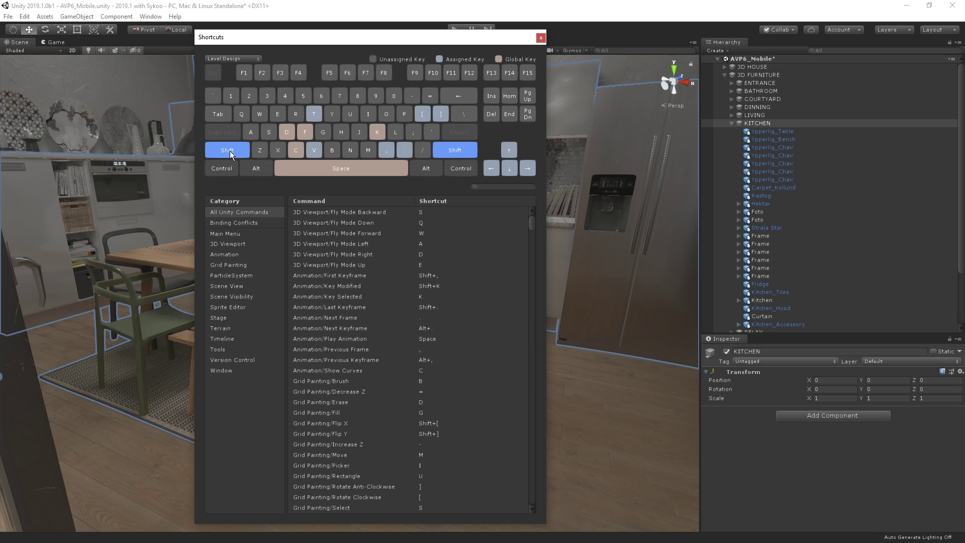
pyautogui.click(230, 151)
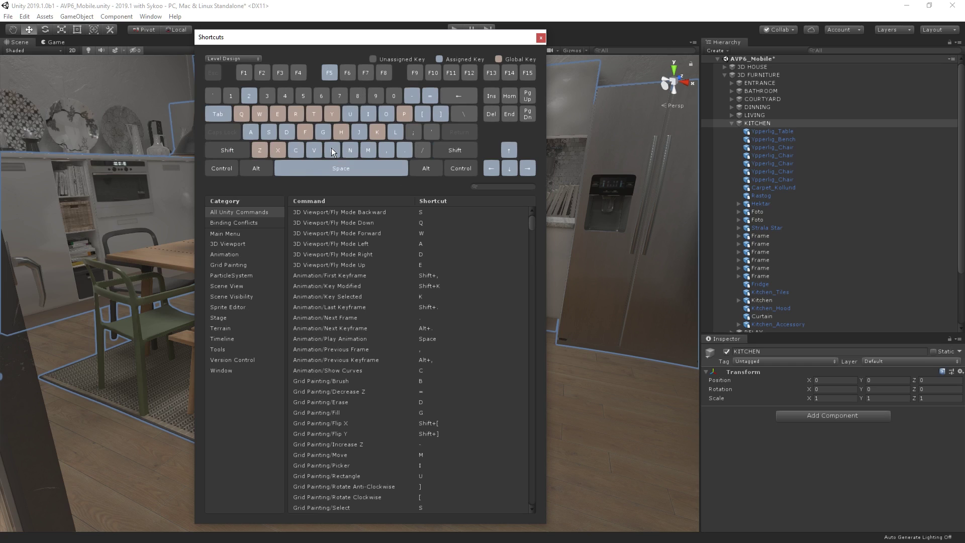
# Search the commands for 'terrain', clear it, view the Terrain category, then switch to Scene Visibility.
pyautogui.click(213, 202)
pyautogui.click(241, 213)
pyautogui.scroll(-8, 460, 279)
pyautogui.moveTo(533, 247)
pyautogui.mouseDown()
pyautogui.moveTo(525, 442)
pyautogui.moveTo(544, 510)
pyautogui.moveTo(539, 192)
pyautogui.mouseUp()
pyautogui.write('terrain')
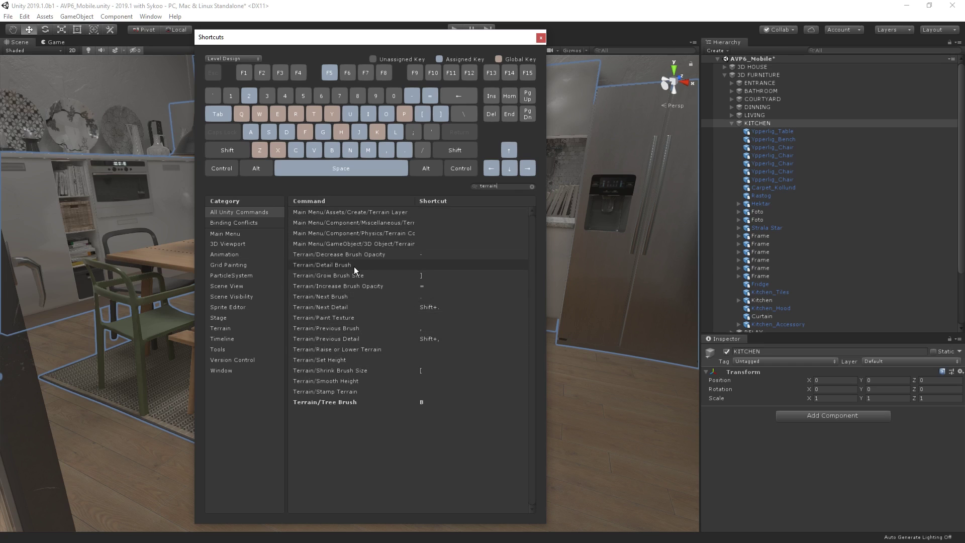
pyautogui.press('Escape')
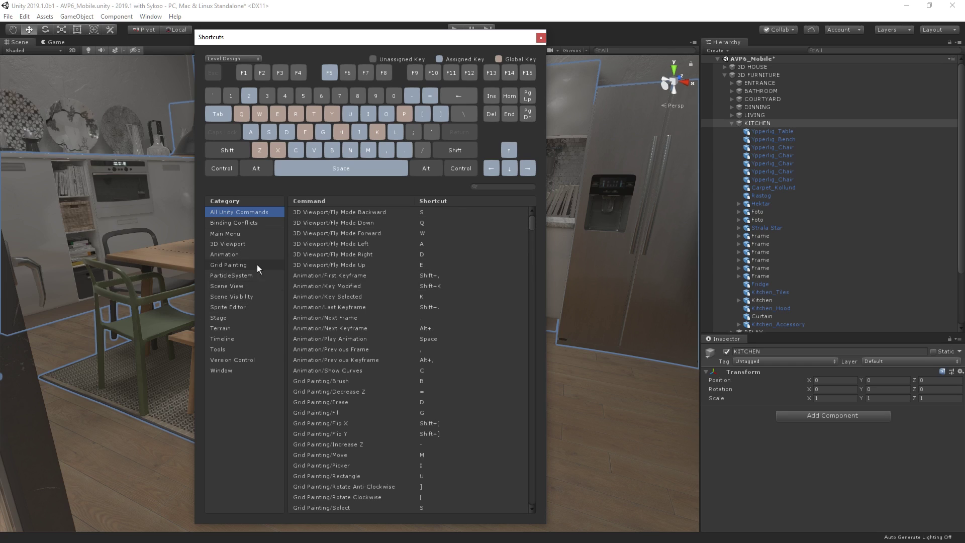
pyautogui.click(245, 328)
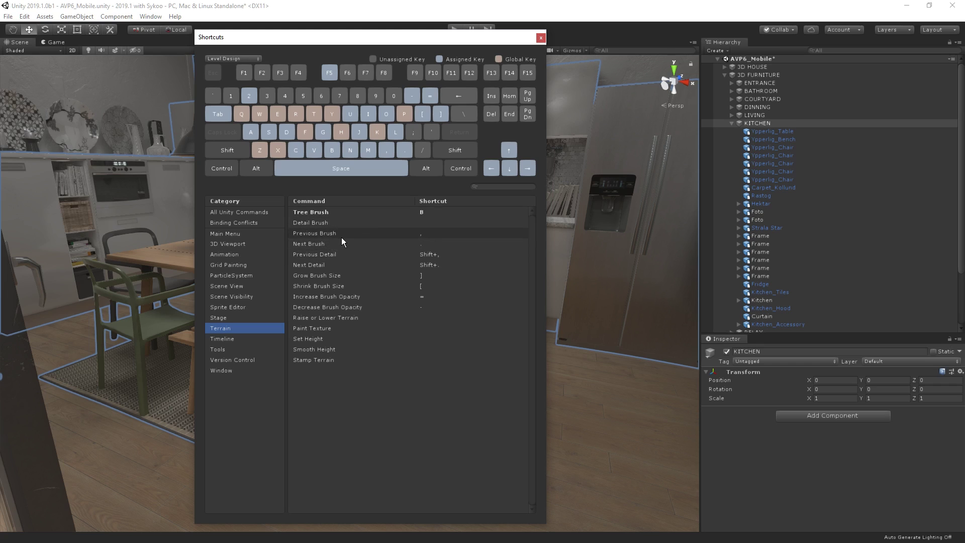
pyautogui.click(269, 298)
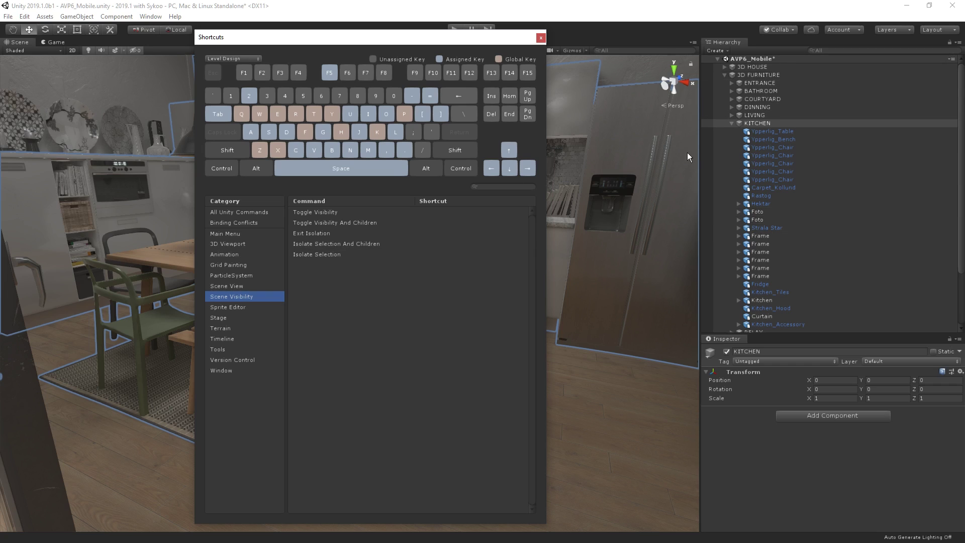
# Compare Toggle Visibility with Toggle Visibility And Children, hiding and unhiding the KITCHEN group.
pyautogui.click(347, 213)
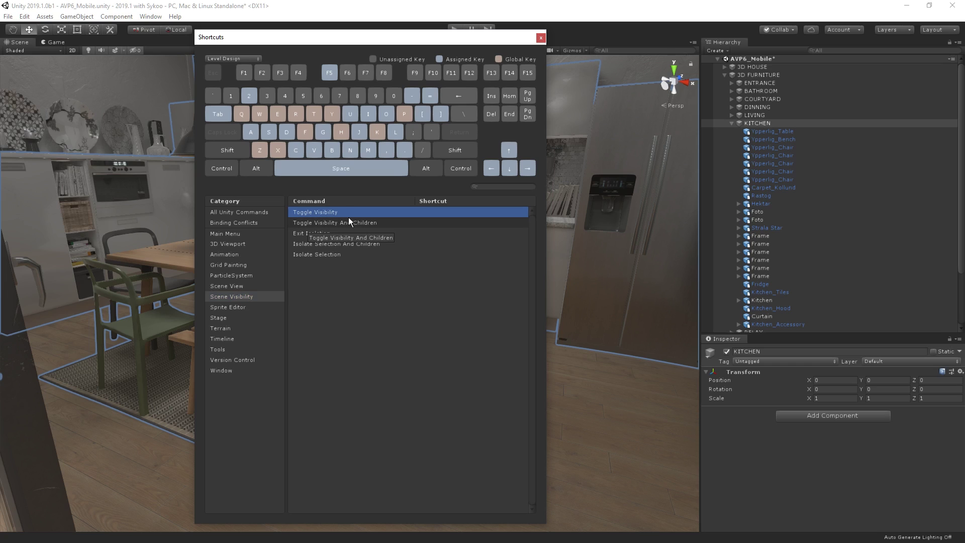
pyautogui.click(358, 224)
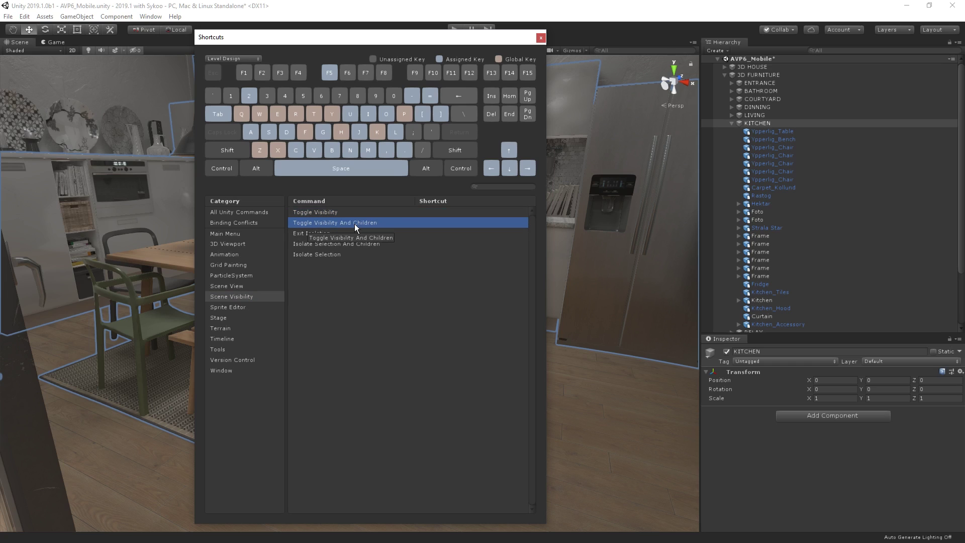
pyautogui.click(365, 213)
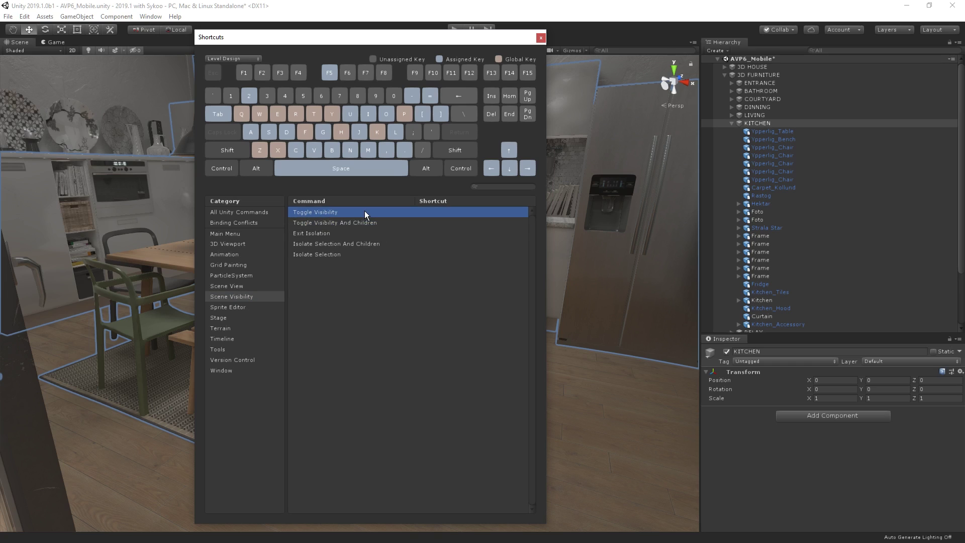
pyautogui.click(710, 123)
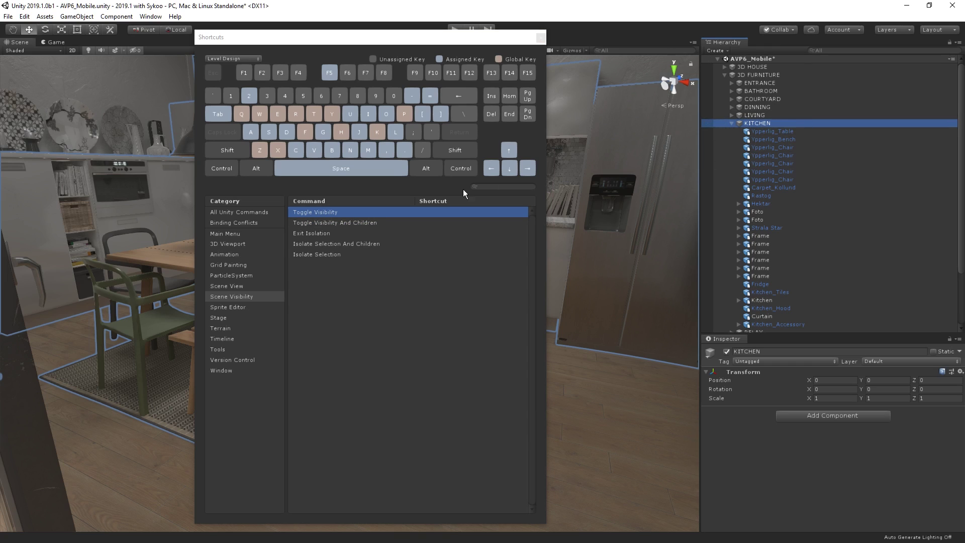
pyautogui.click(342, 224)
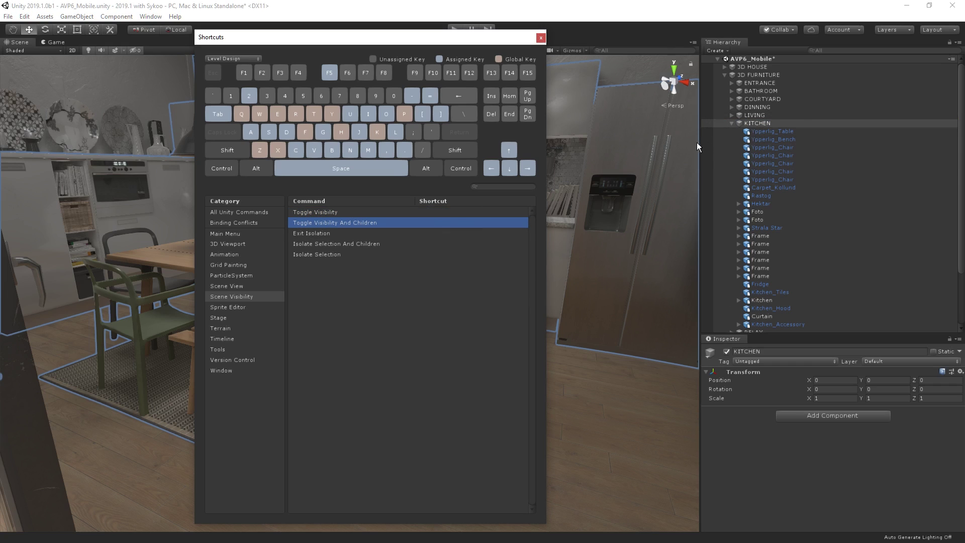
pyautogui.click(707, 126)
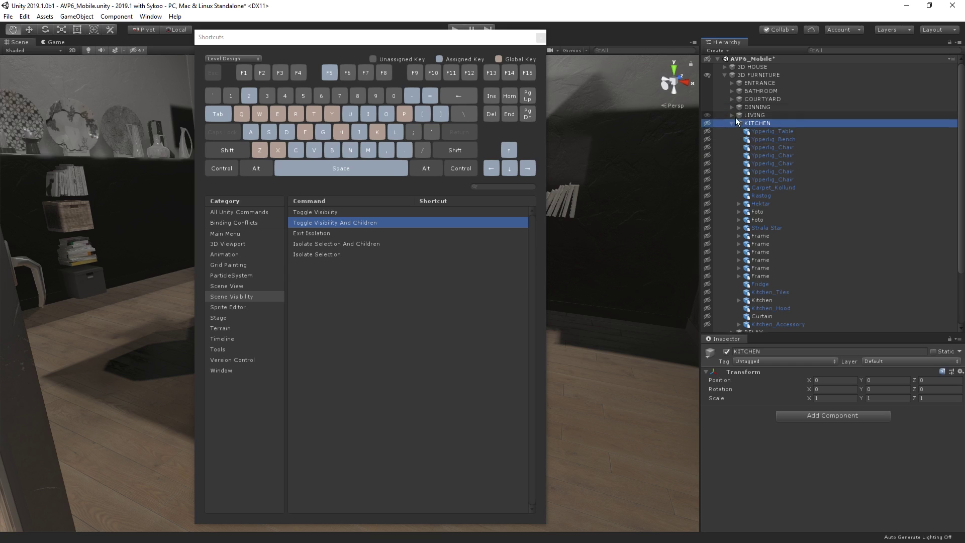
pyautogui.click(707, 123)
# Start editing the Toggle Visibility shortcut field in the Scene Visibility list.
pyautogui.click(503, 213)
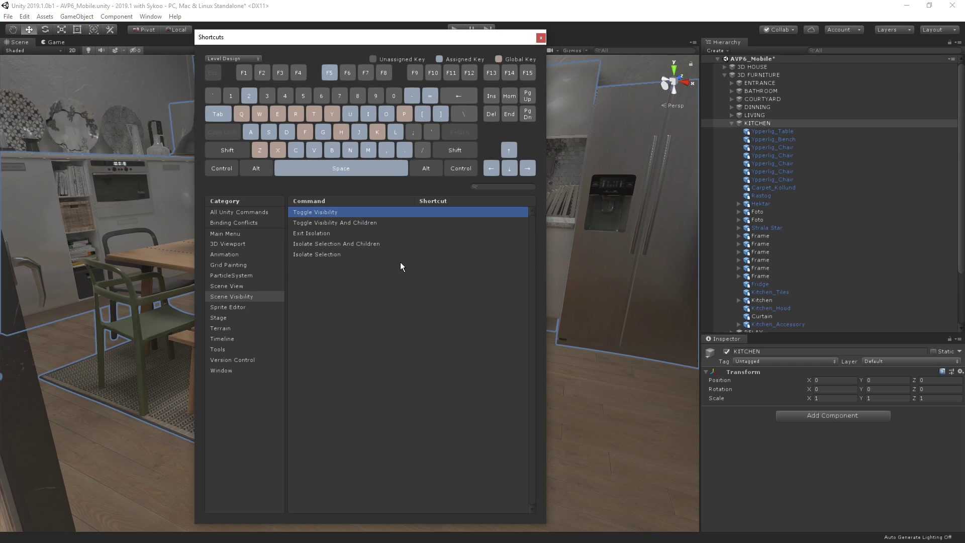
pyautogui.click(372, 221)
pyautogui.click(339, 212)
pyautogui.click(353, 223)
pyautogui.click(365, 209)
# Press B for Toggle Visibility and choose Reassign in the Terrain/Tree Brush binding conflict.
pyautogui.press('b')
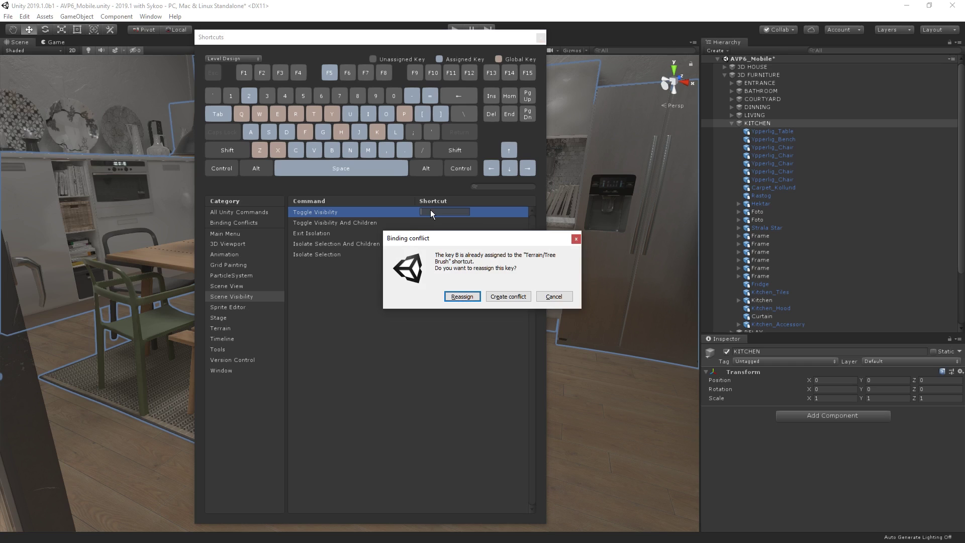
pyautogui.moveTo(435, 240); pyautogui.dragTo(345, 274)
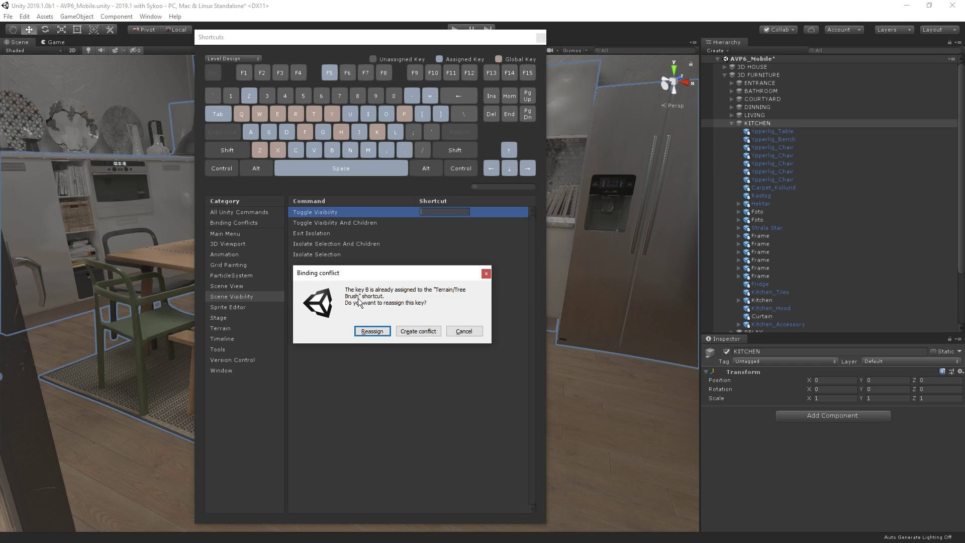
pyautogui.click(372, 331)
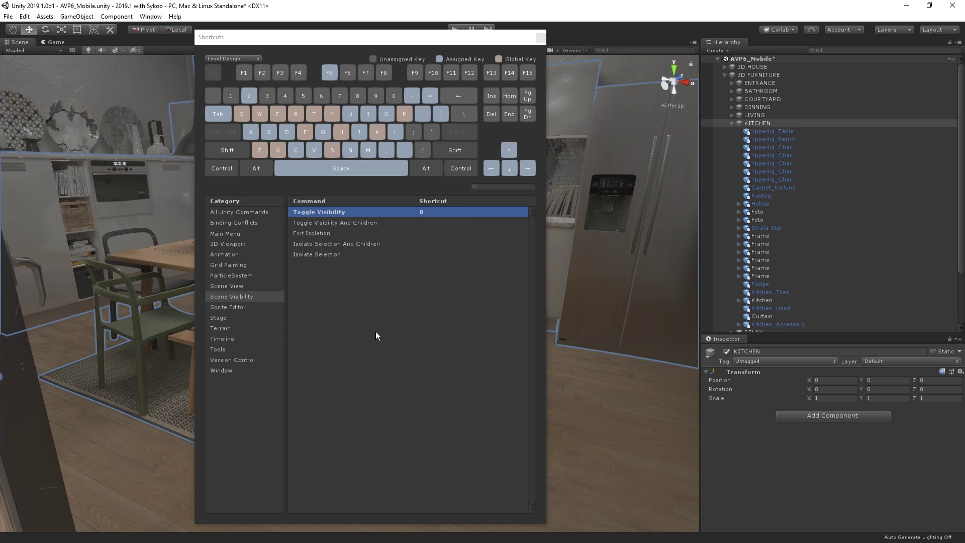
# Assign Ctrl+B to Toggle Visibility And Children, reassigning it from Build And Run.
pyautogui.click(355, 225)
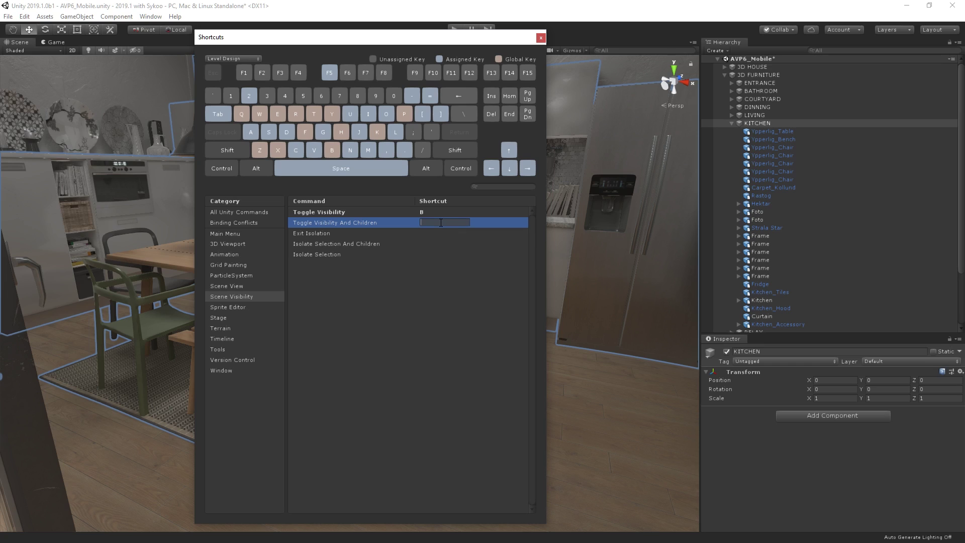
pyautogui.hotkey('ctrl', 'b')
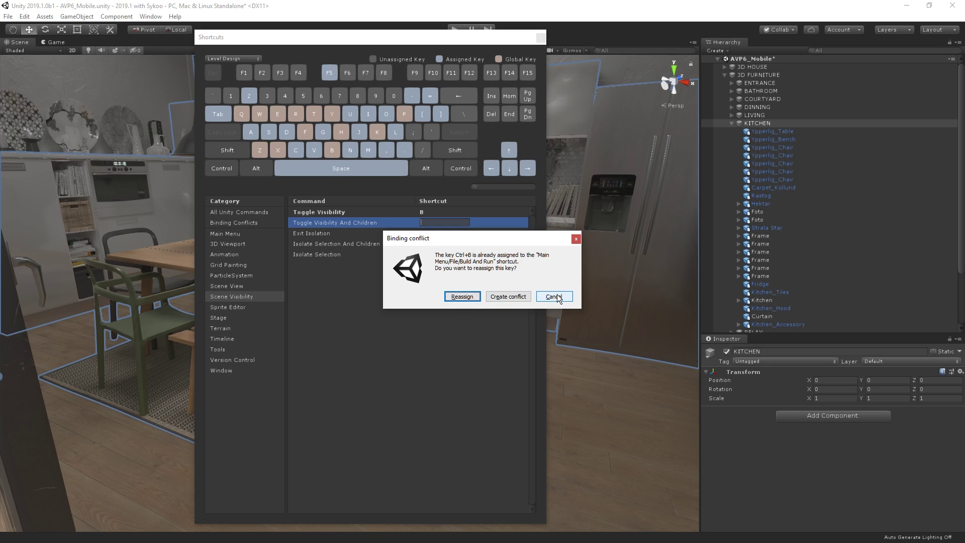
pyautogui.click(460, 297)
# Move the Shortcuts window aside and select Ypperlig_Table in the KITCHEN group.
pyautogui.moveTo(449, 36); pyautogui.dragTo(457, 363)
pyautogui.click(771, 122)
pyautogui.click(780, 132)
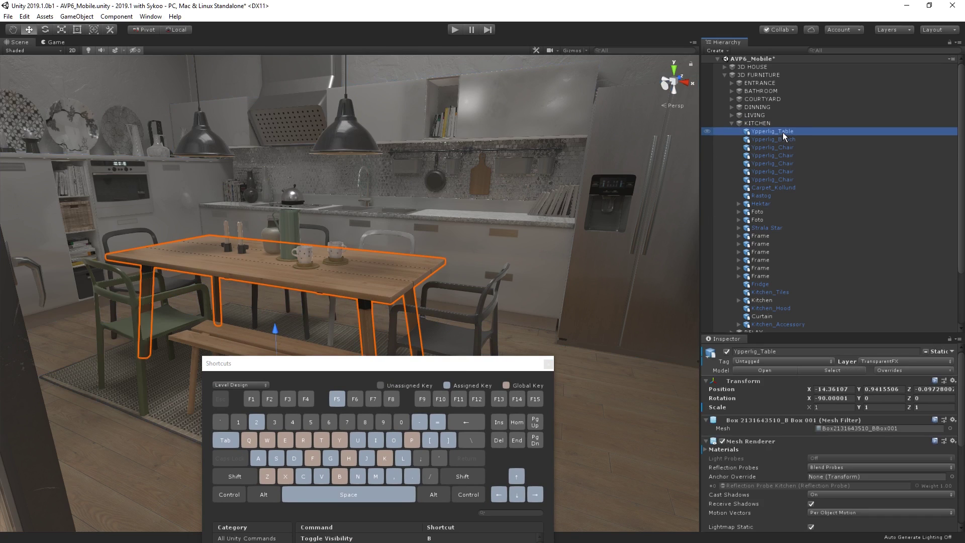
pyautogui.press('b')
pyautogui.press('b')
pyautogui.press('b')
pyautogui.press('b')
pyautogui.press('b')
pyautogui.press('b')
pyautogui.press('b')
pyautogui.press('b')
pyautogui.click(779, 122)
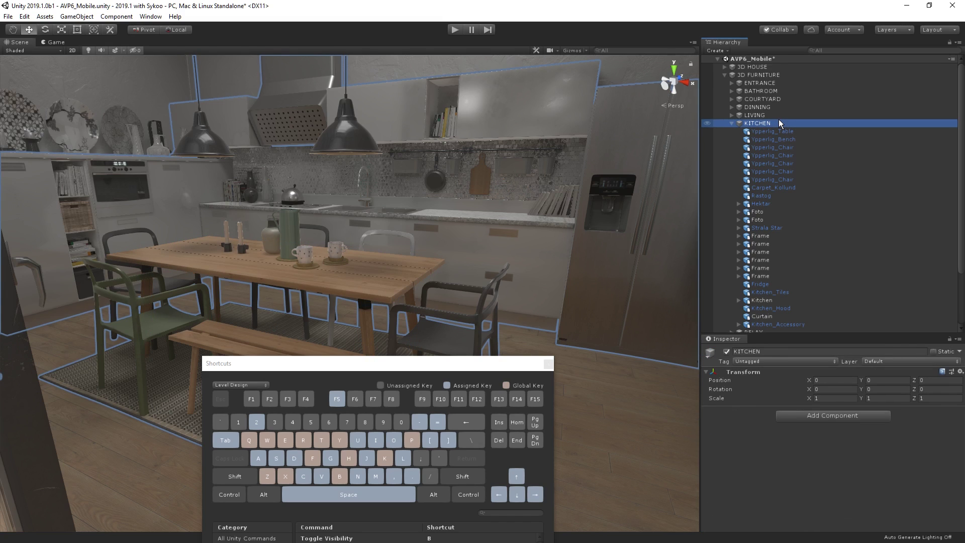
pyautogui.press('b')
pyautogui.press('b')
pyautogui.press('b')
pyautogui.press('b')
pyautogui.press('b')
pyautogui.press('b')
pyautogui.press('b')
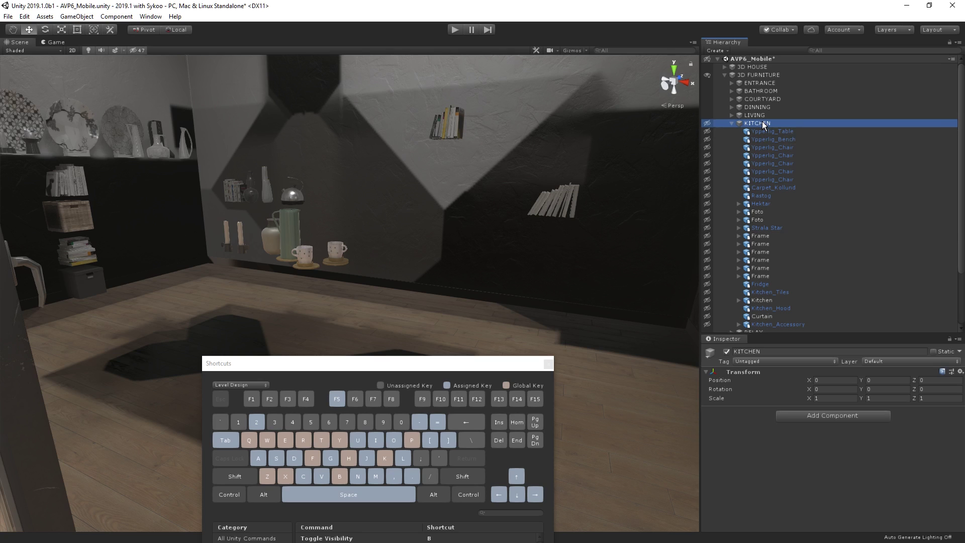
pyautogui.press('b')
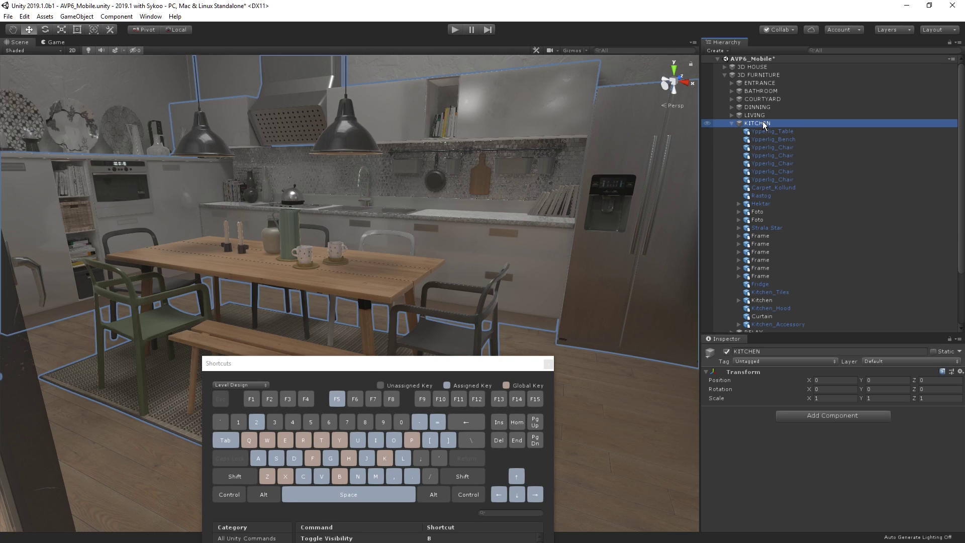
pyautogui.moveTo(356, 364); pyautogui.dragTo(379, 46)
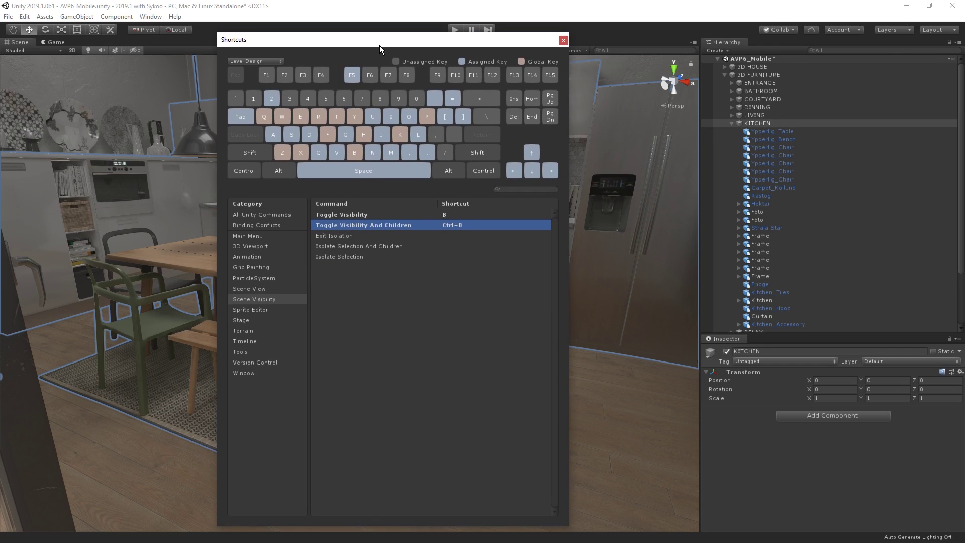
pyautogui.click(269, 61)
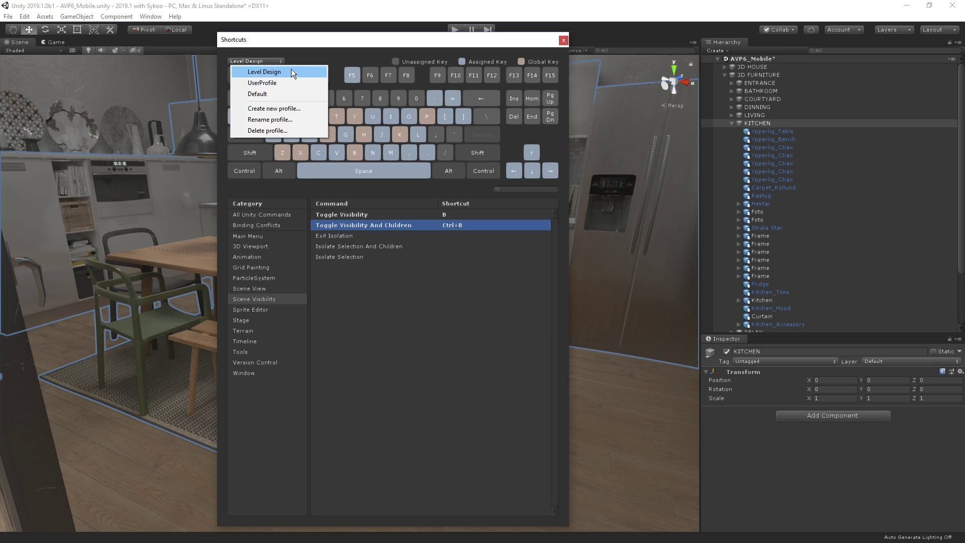
pyautogui.click(282, 94)
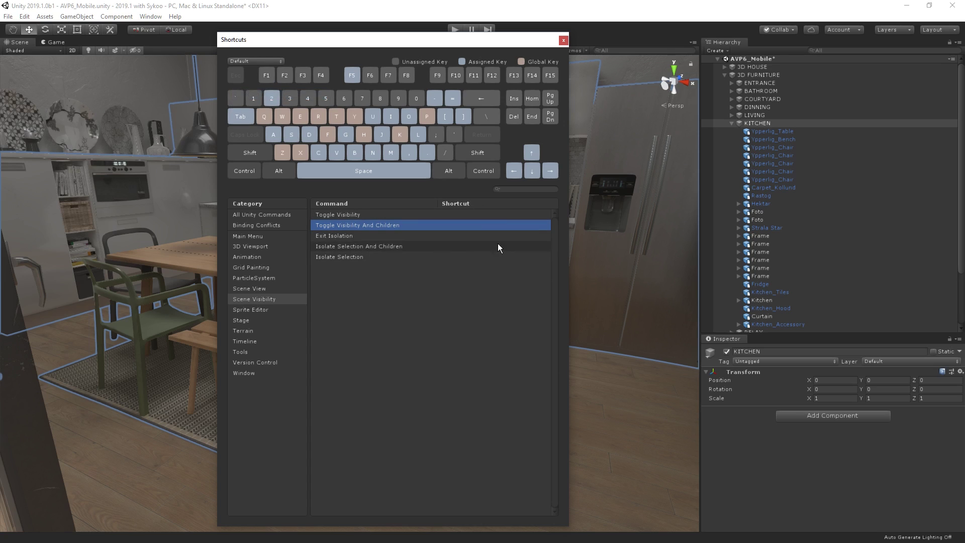
pyautogui.click(517, 188)
pyautogui.write('build')
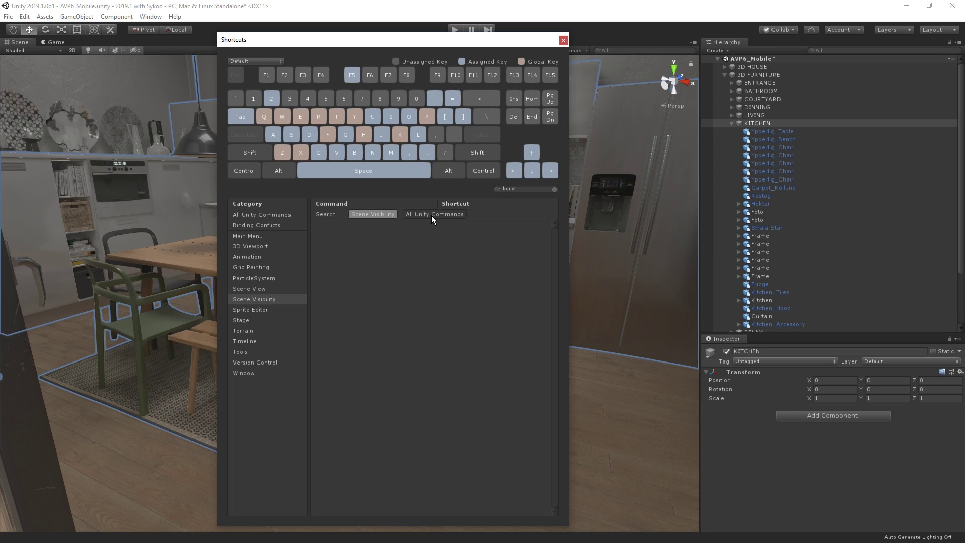
pyautogui.click(431, 216)
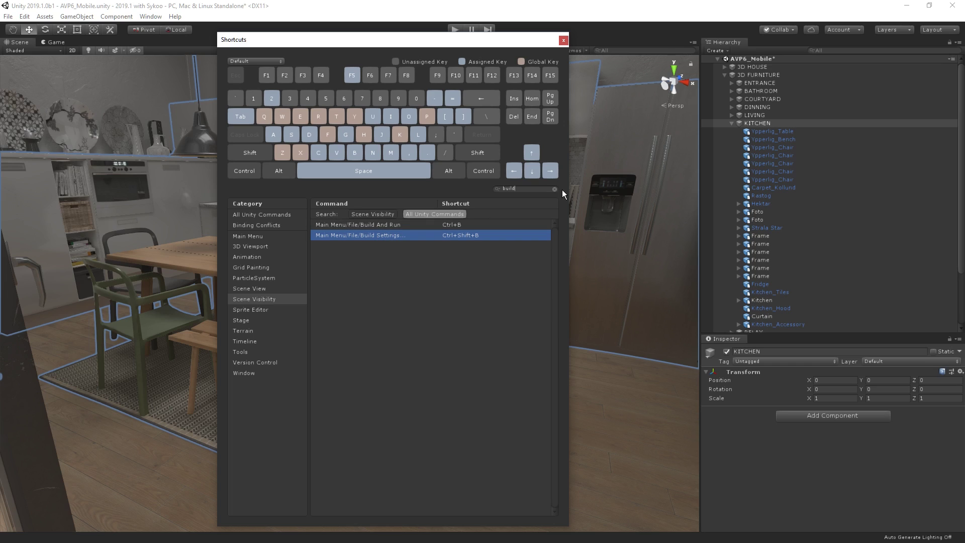
pyautogui.click(247, 61)
pyautogui.click(251, 71)
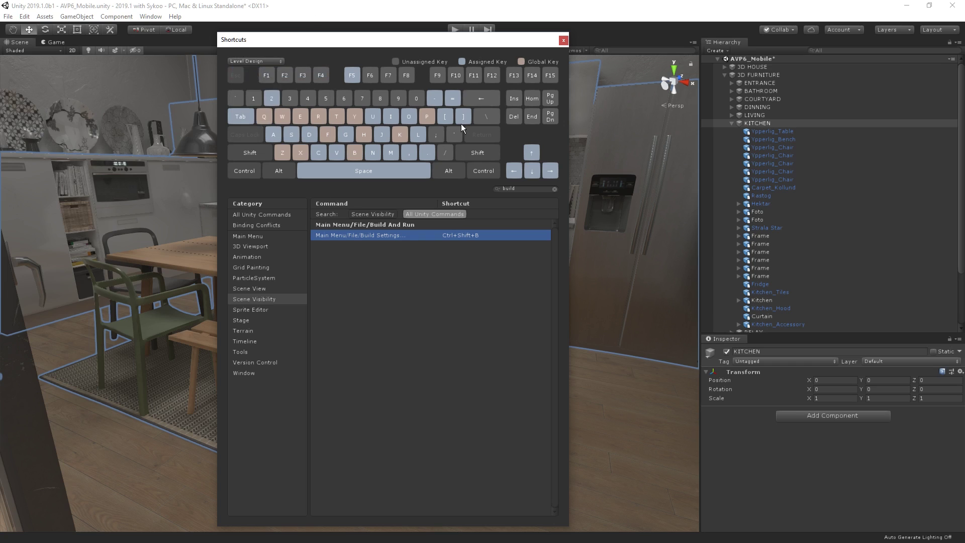
pyautogui.click(554, 189)
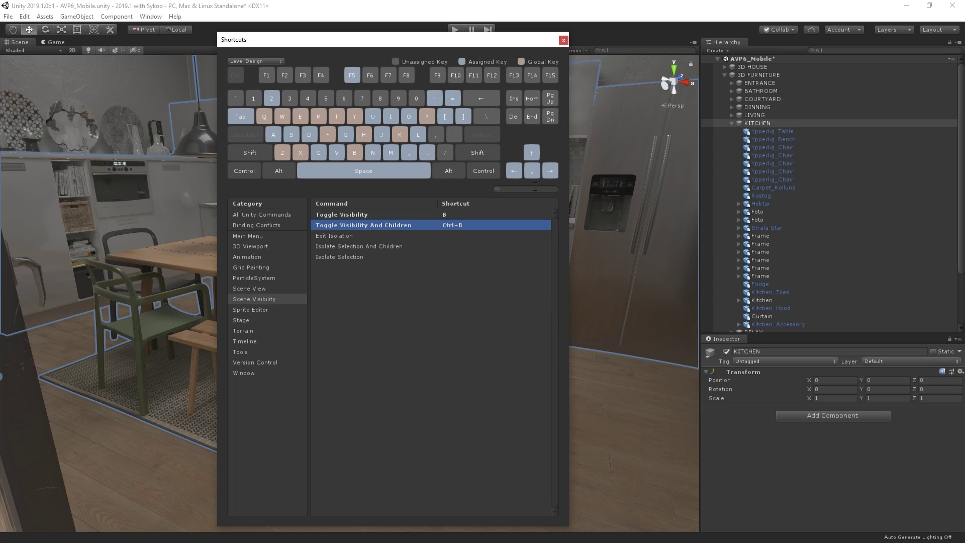
# Select Tree Brush under the Terrain category and switch the shortcut profile to Default.
pyautogui.click(251, 331)
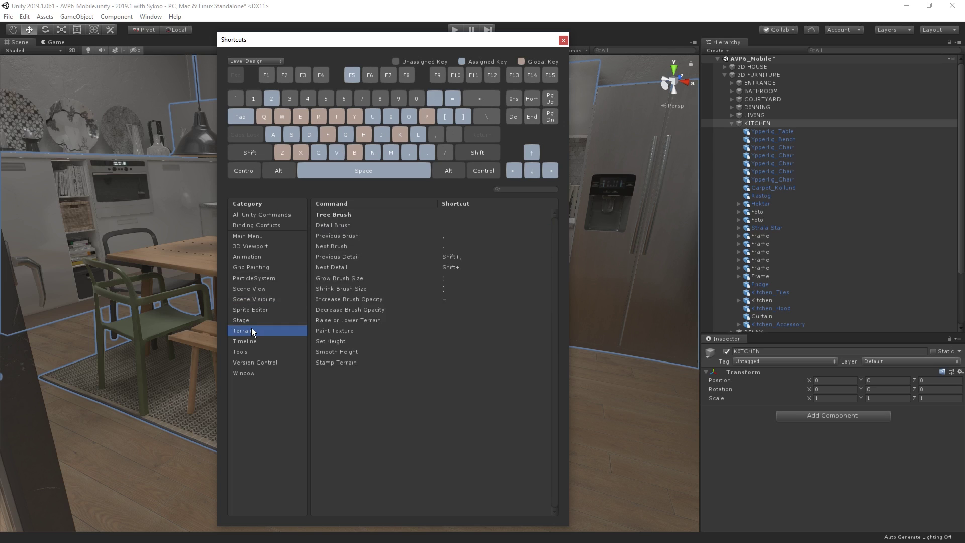
pyautogui.click(459, 220)
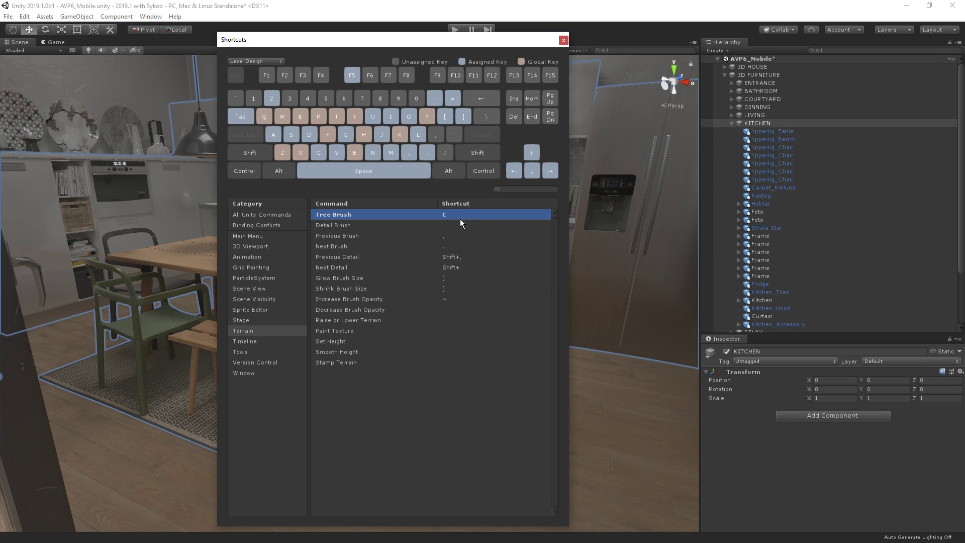
pyautogui.click(253, 60)
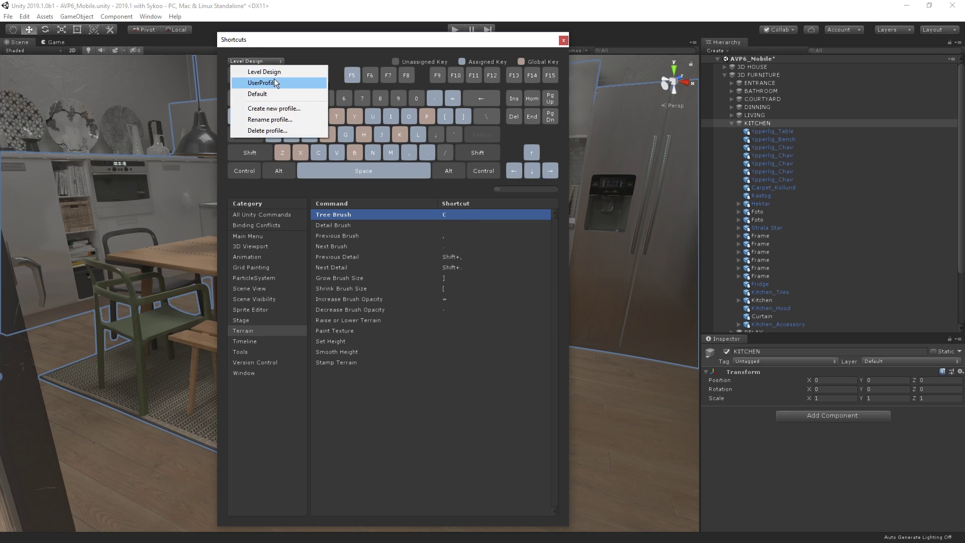
pyautogui.click(270, 95)
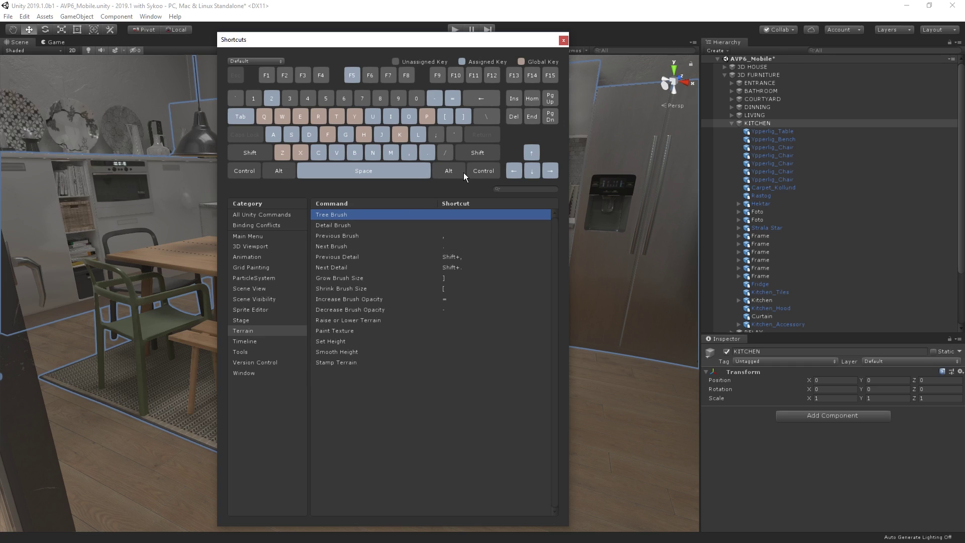
pyautogui.click(262, 62)
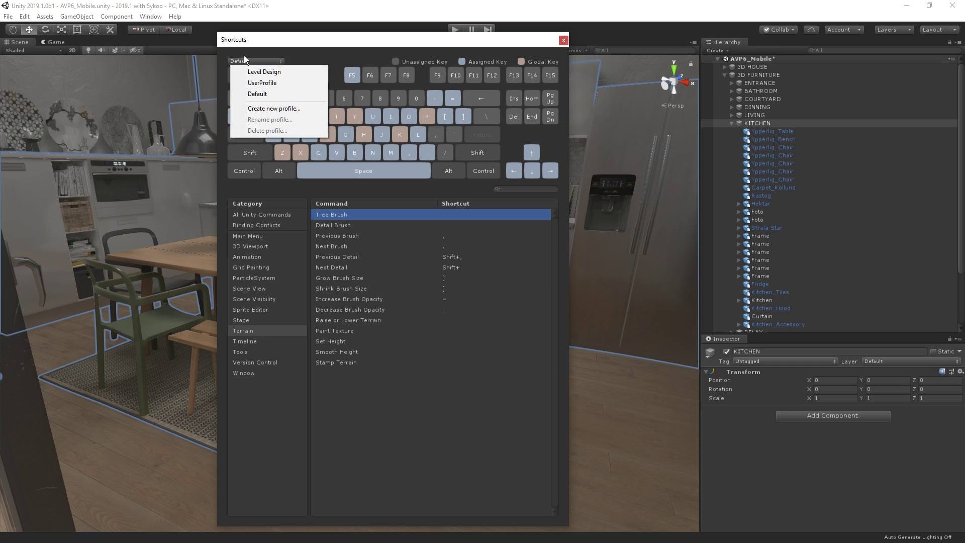
# Create a new shortcut profile named 'Level Designing', fixing the misspelled name before creating it.
pyautogui.click(295, 110)
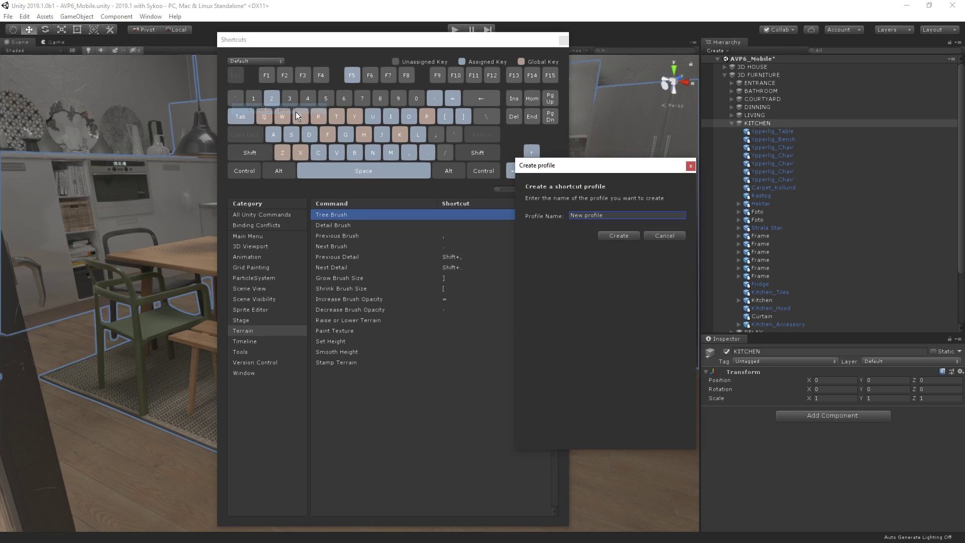
pyautogui.press('BackSpace')
pyautogui.write('Level De')
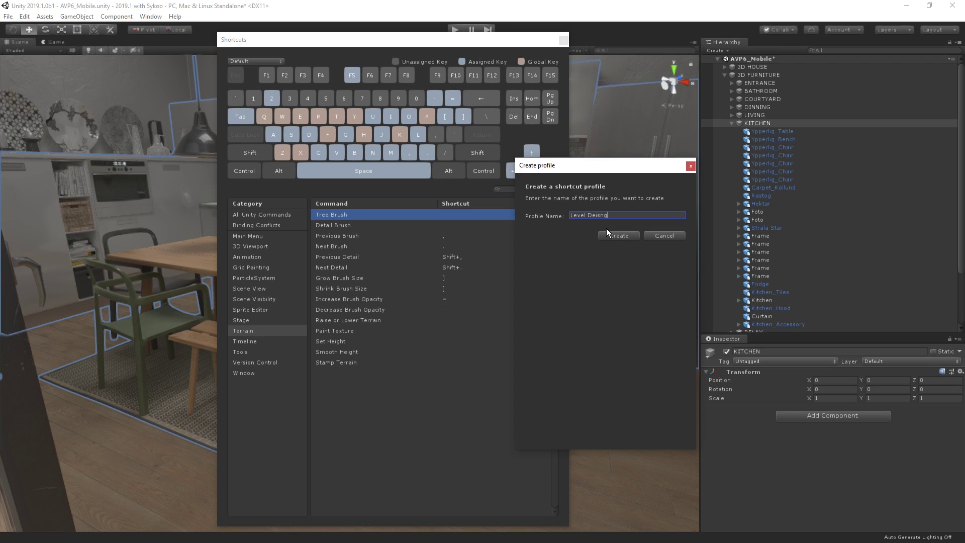
pyautogui.write('isng')
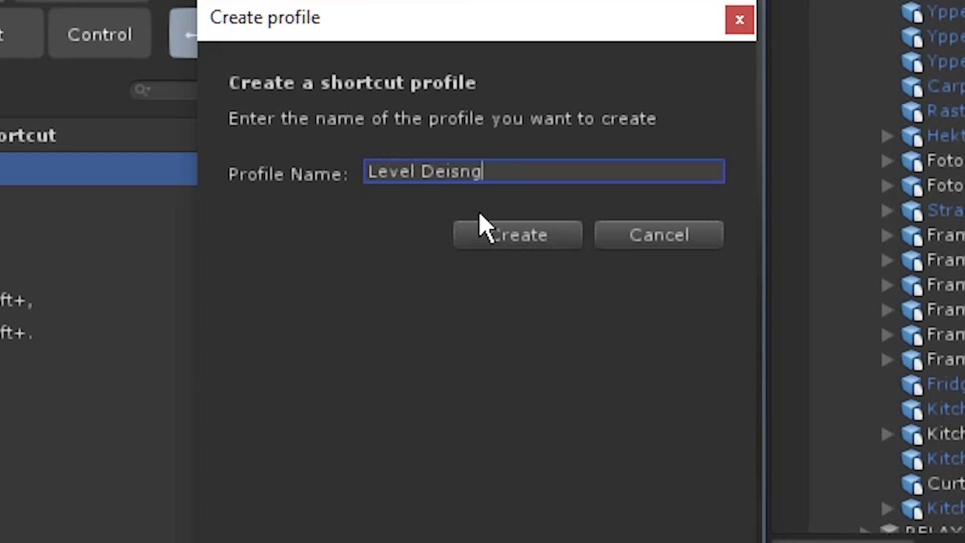
pyautogui.press('BackSpace')
pyautogui.press('BackSpace')
pyautogui.press('BackSpace')
pyautogui.press('BackSpace')
pyautogui.write('sign')
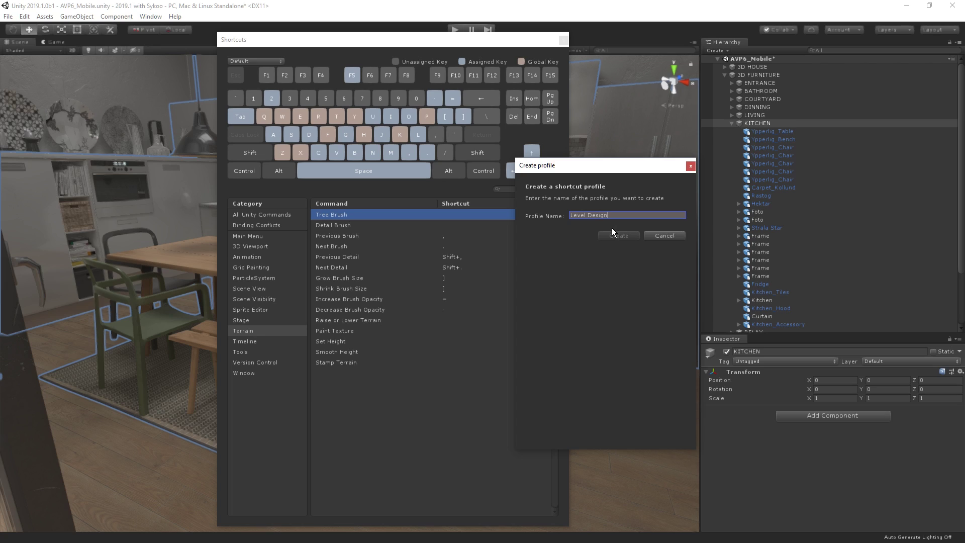
pyautogui.write('ing')
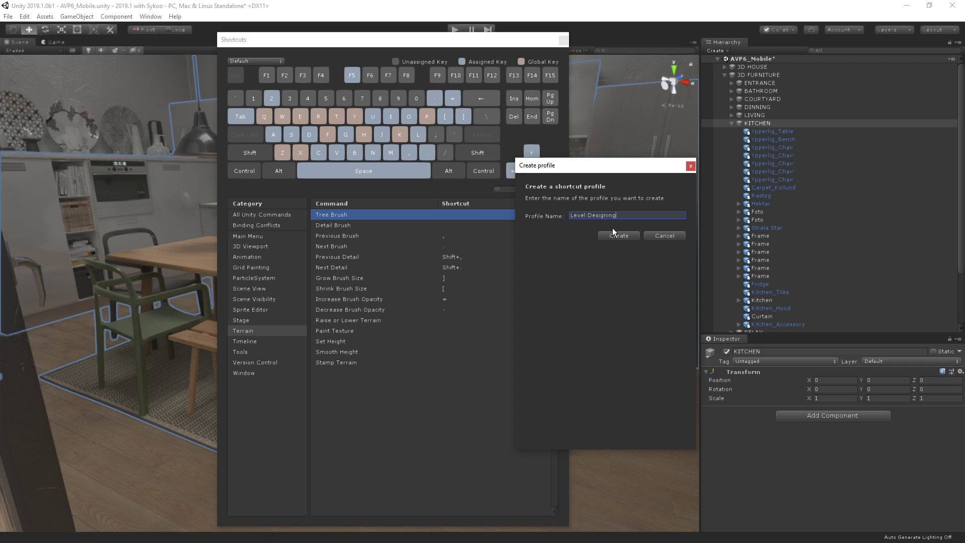
pyautogui.click(614, 232)
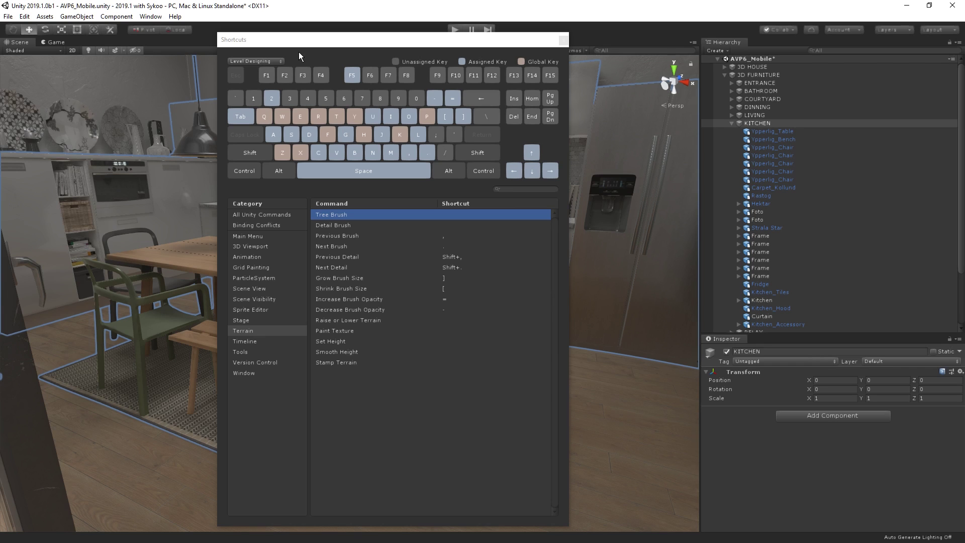